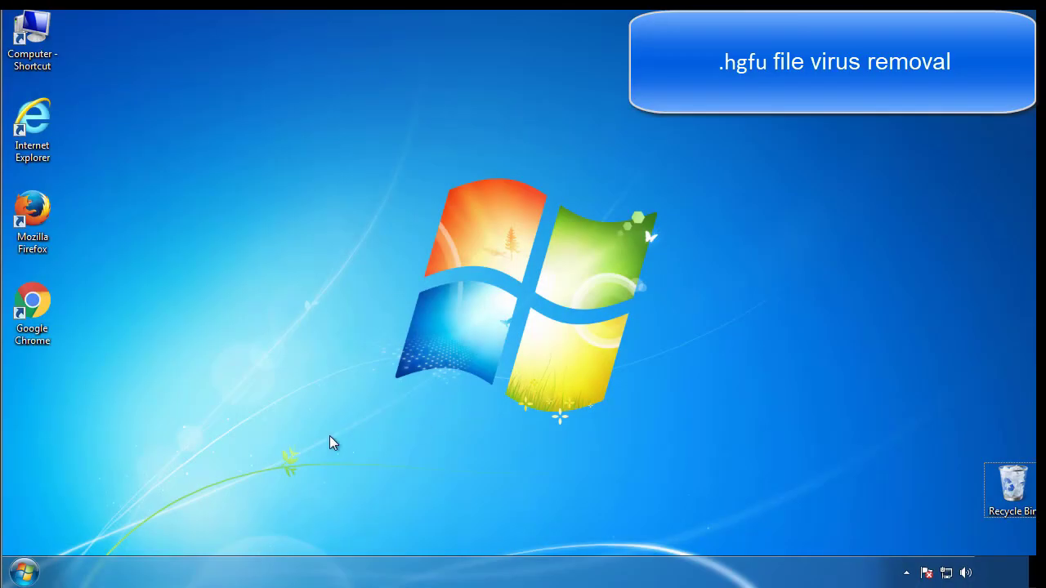
# Enable Safe boot (Minimal) on msconfig's Boot tab and restart into Safe Mode.
pyautogui.click(31, 572)
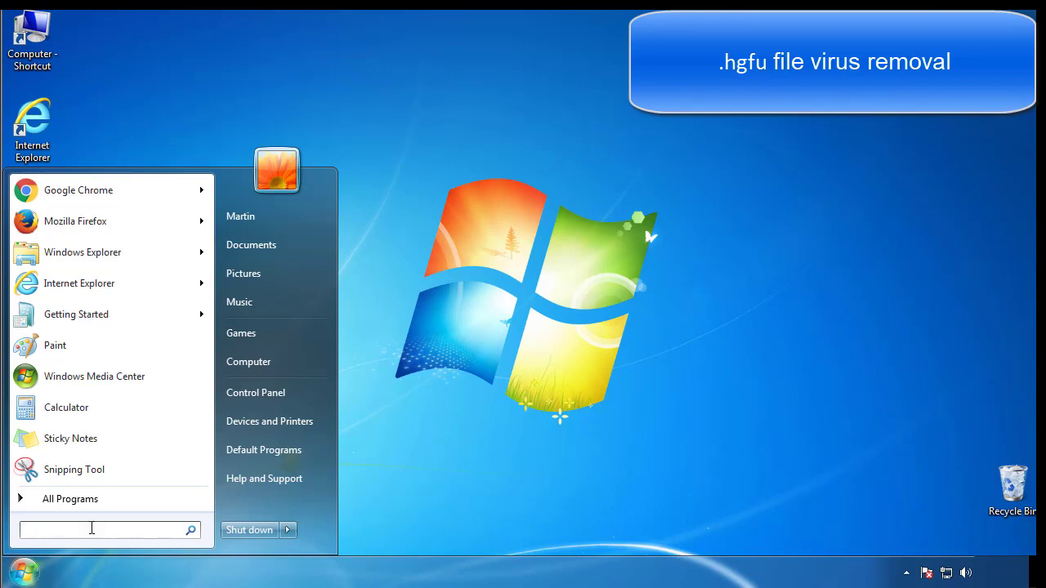
pyautogui.write('mscon')
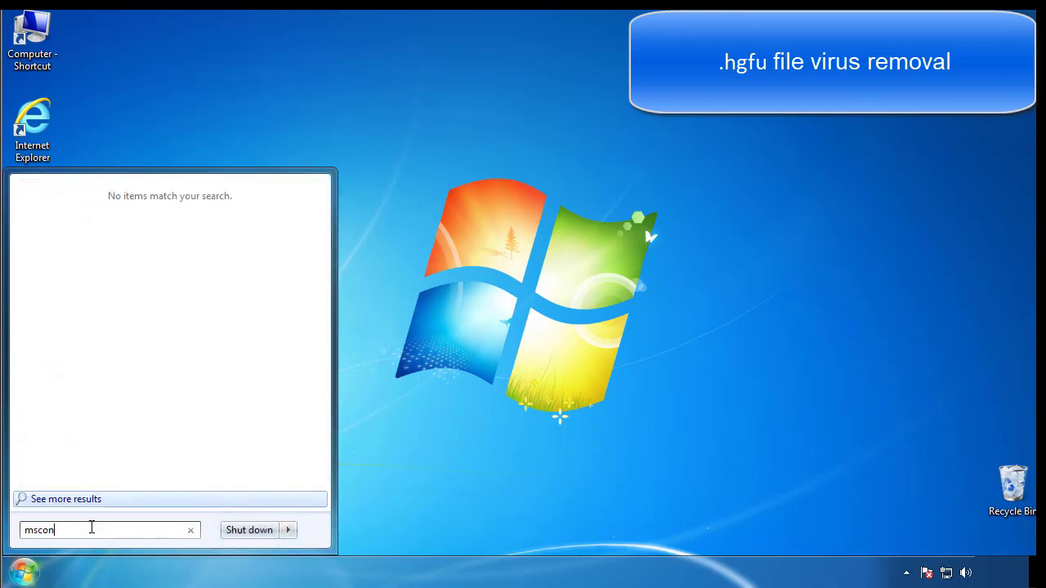
pyautogui.write('fig')
pyautogui.press('Return')
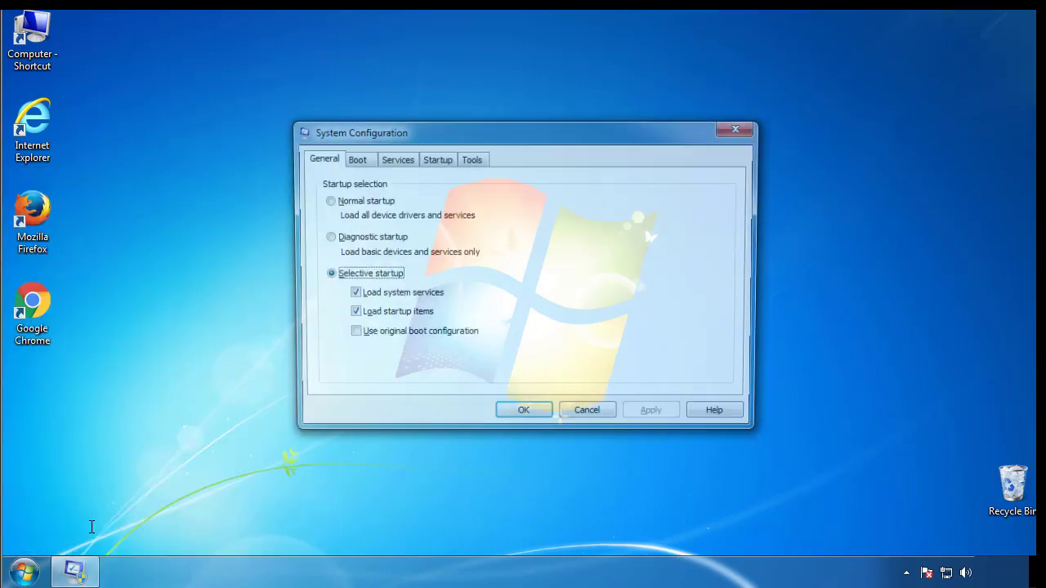
pyautogui.click(353, 159)
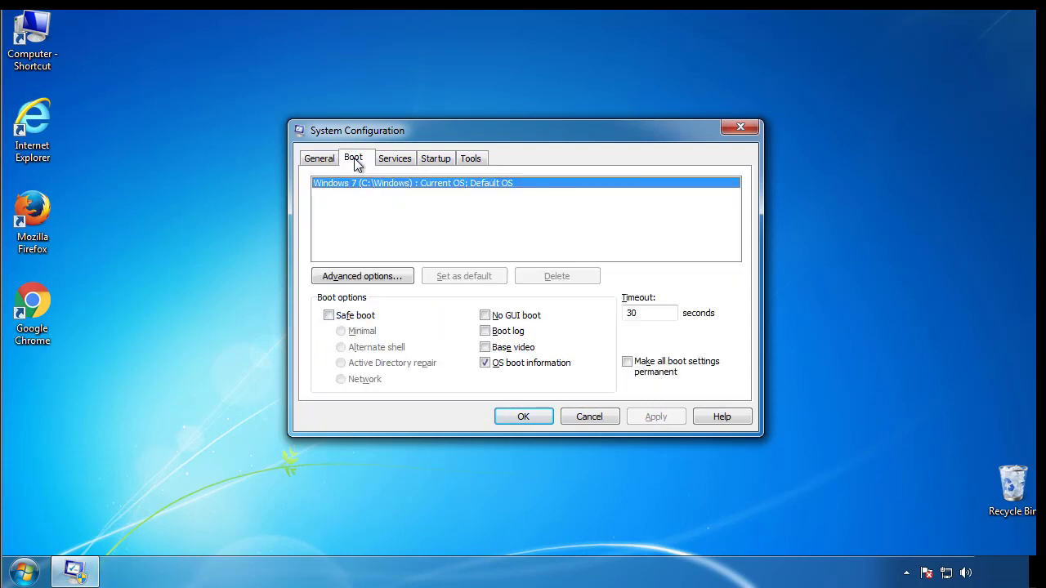
pyautogui.click(328, 315)
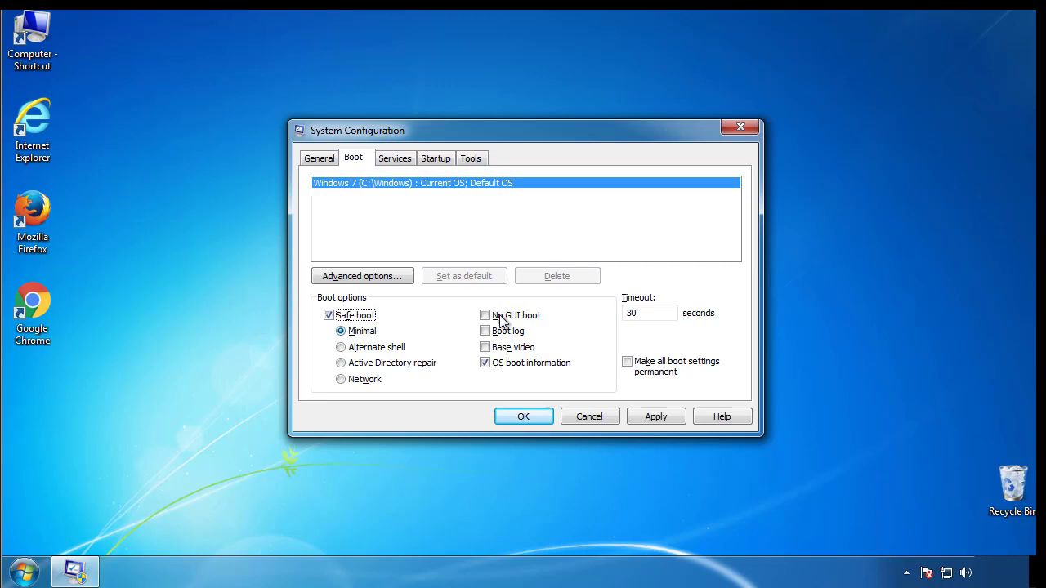
pyautogui.click(539, 425)
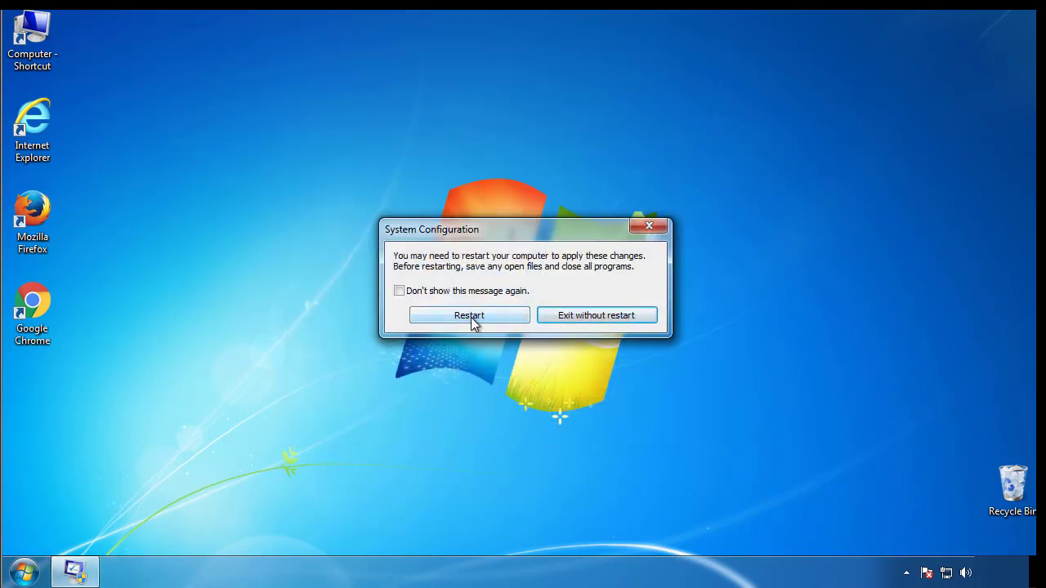
pyautogui.click(472, 318)
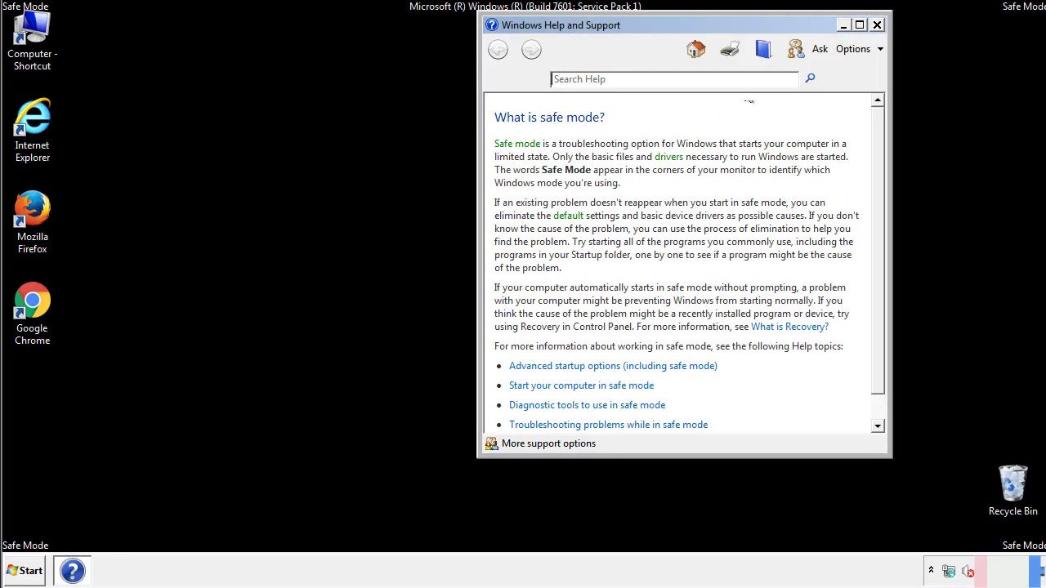
# Close Windows Help and set Folder Options to show hidden files, folders, and drives.
pyautogui.click(876, 24)
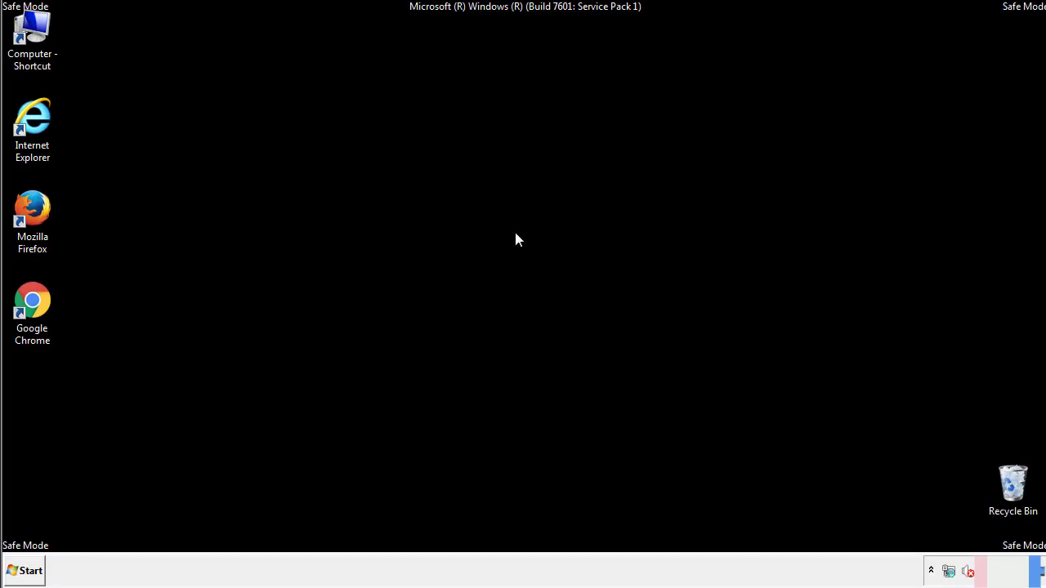
pyautogui.click(31, 570)
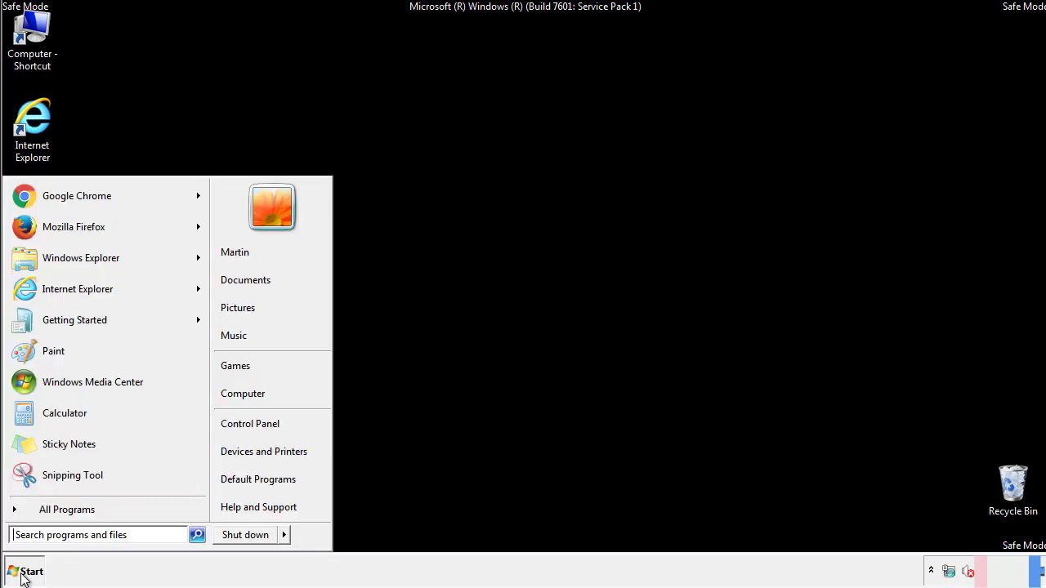
pyautogui.click(261, 422)
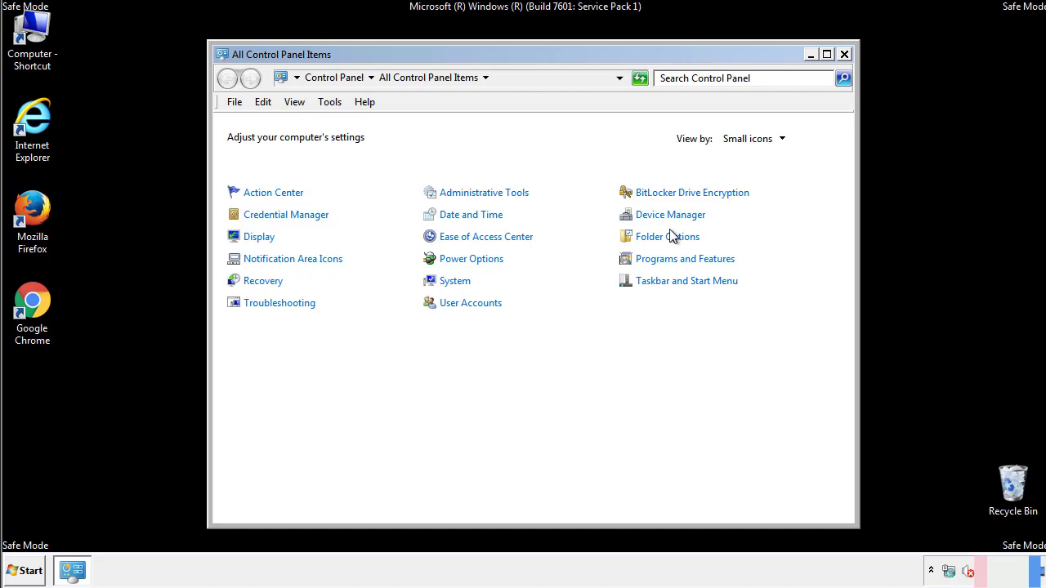
pyautogui.click(668, 237)
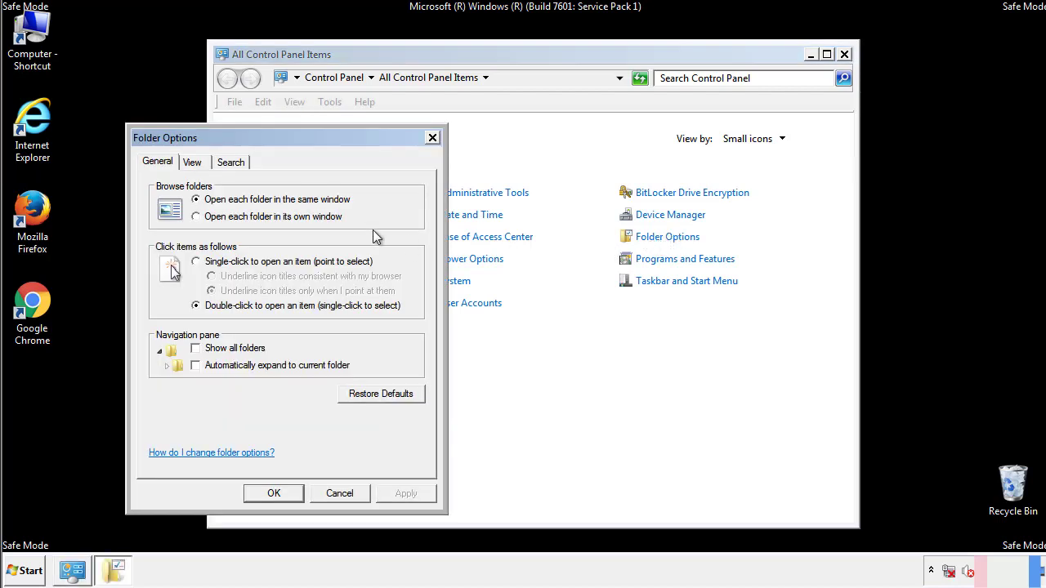
pyautogui.click(193, 164)
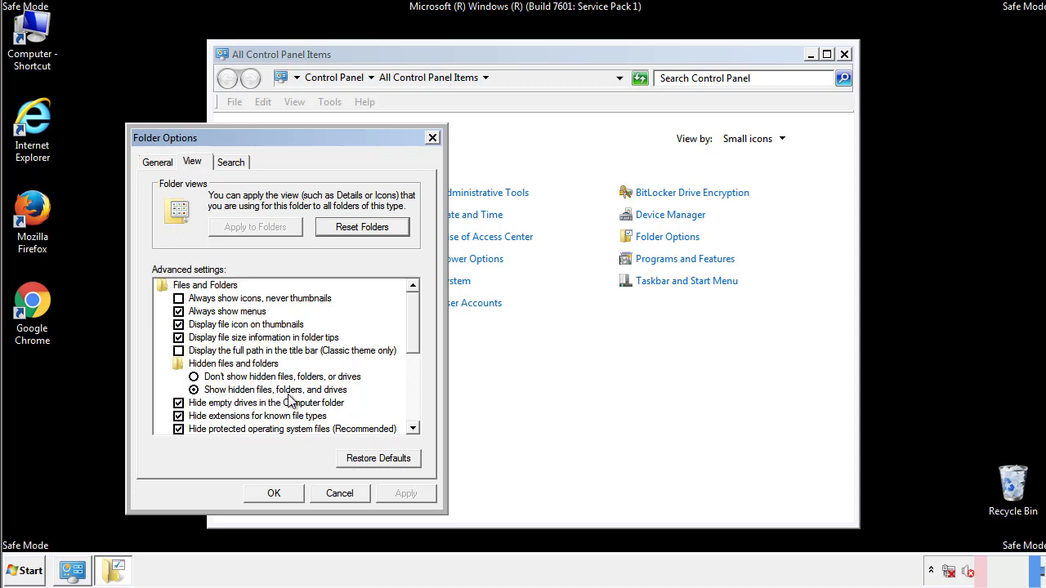
pyautogui.click(282, 491)
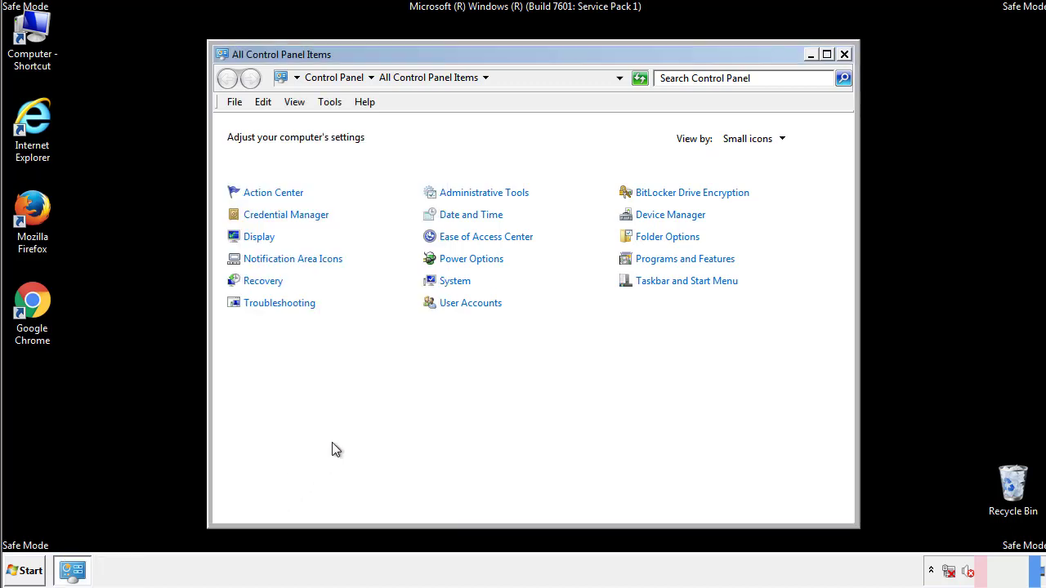
# Close Control Panel and browse Computer to the Windows folder on Local Disk (C:).
pyautogui.click(844, 54)
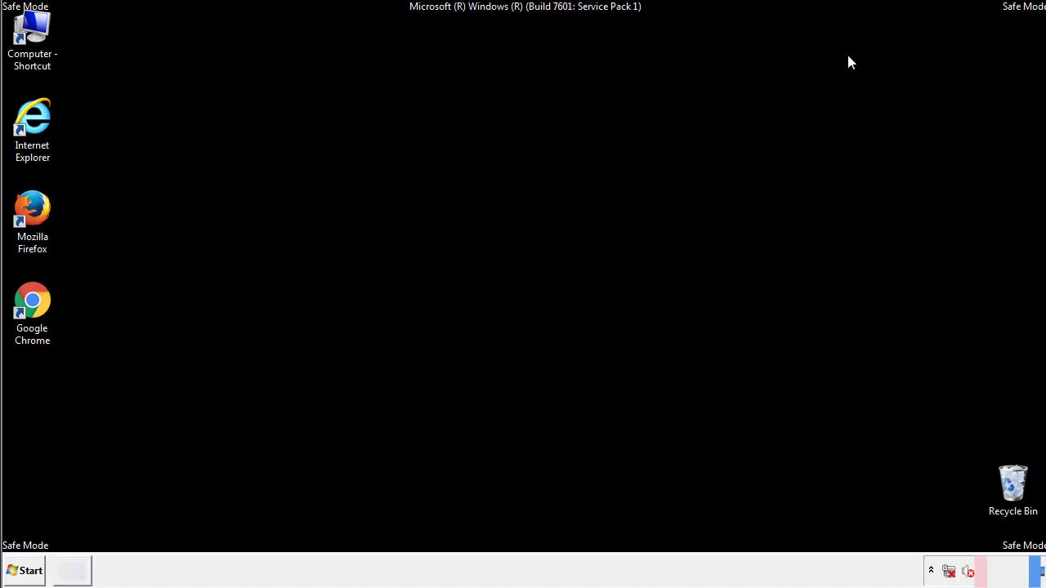
pyautogui.doubleClick(43, 29)
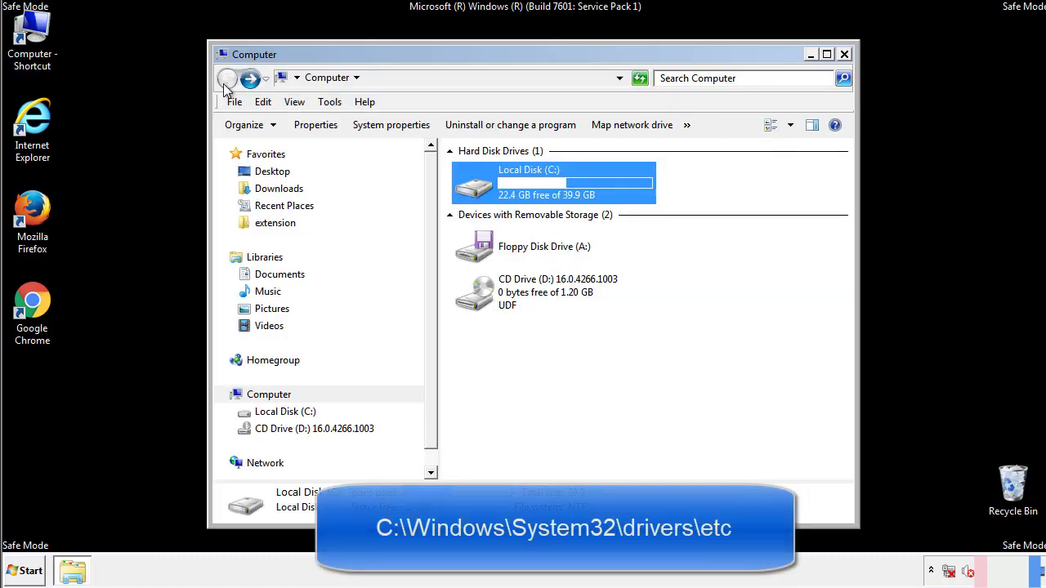
pyautogui.doubleClick(478, 190)
pyautogui.click(477, 302)
pyautogui.doubleClick(478, 302)
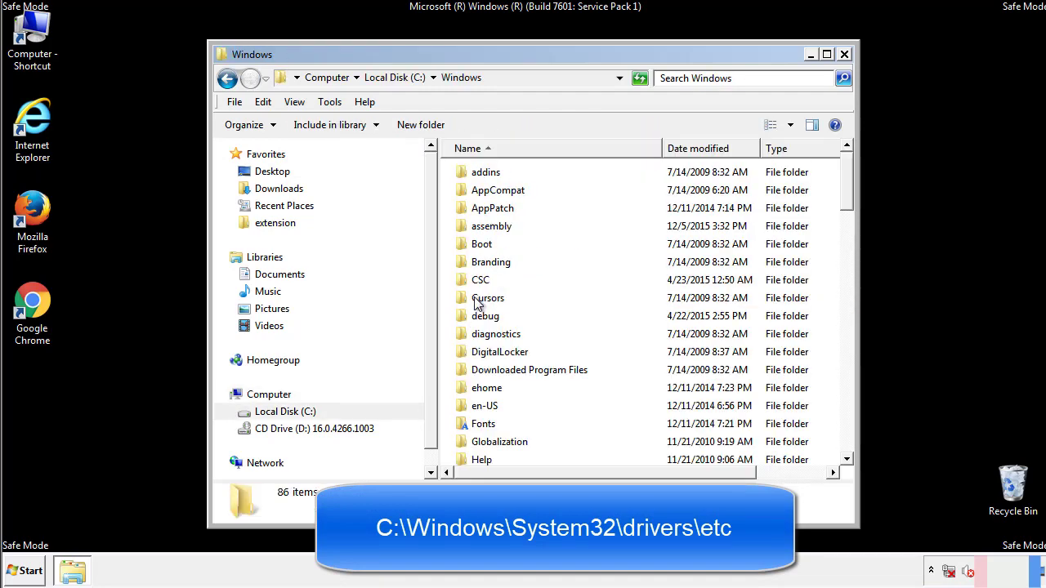
# Go through System32\drivers\etc and open the hosts file, bringing up the program chooser.
pyautogui.scroll(-2, 480, 369)
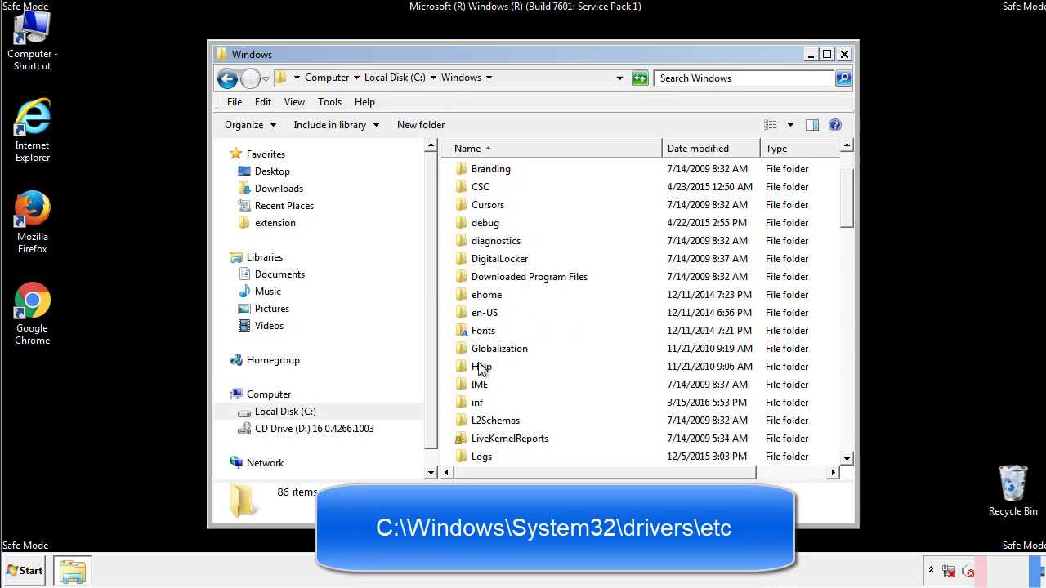
pyautogui.scroll(-2, 481, 370)
pyautogui.scroll(-2, 481, 370)
pyautogui.scroll(-3, 480, 369)
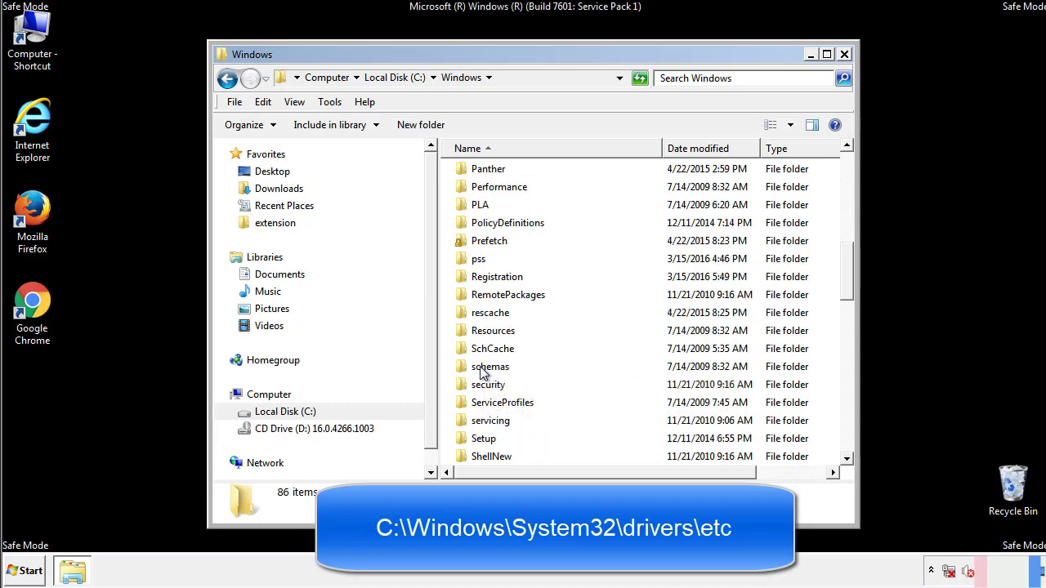
pyautogui.scroll(-2, 481, 369)
pyautogui.doubleClick(495, 423)
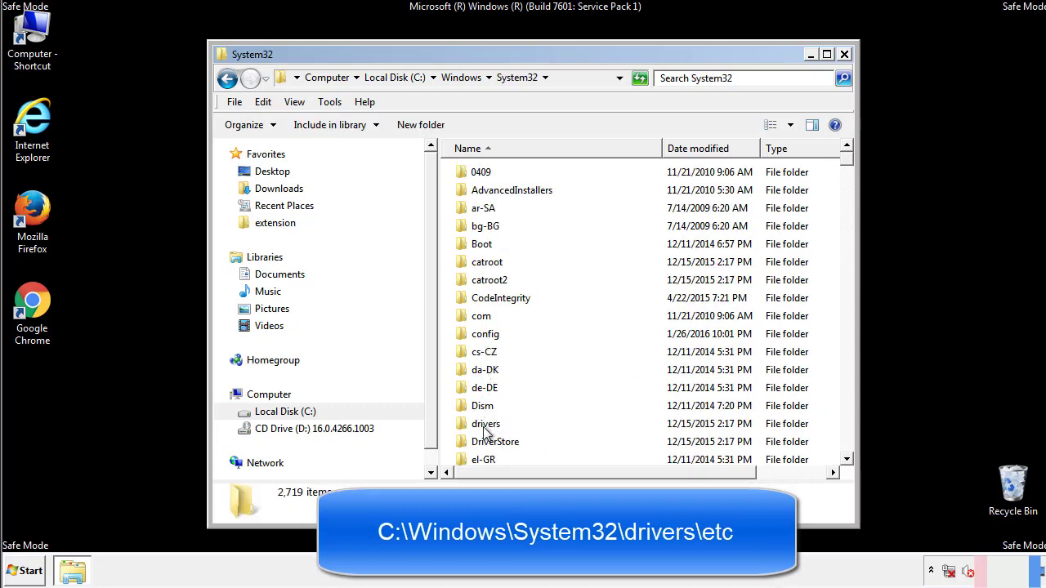
pyautogui.doubleClick(486, 424)
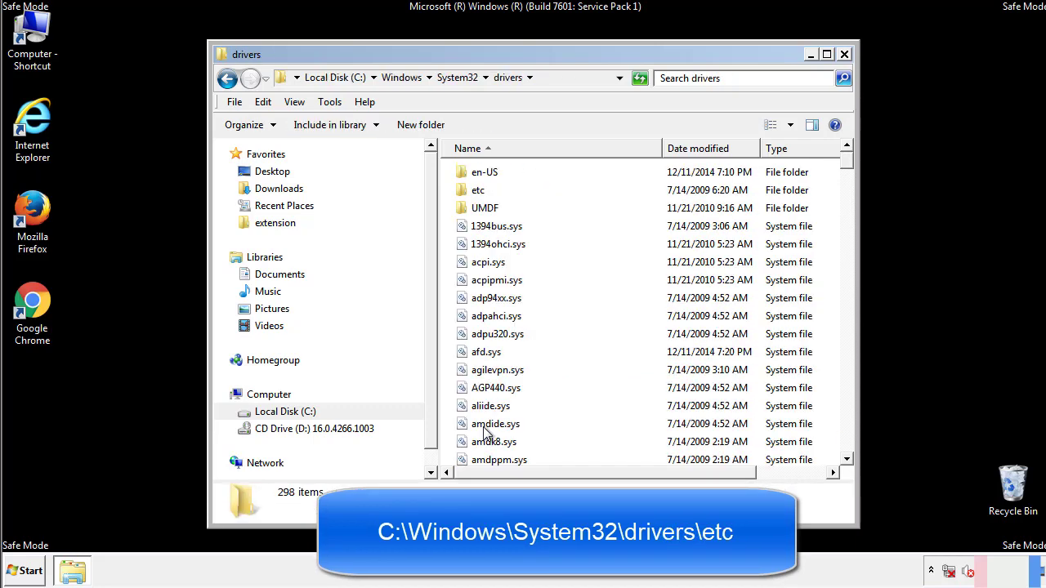
pyautogui.doubleClick(468, 195)
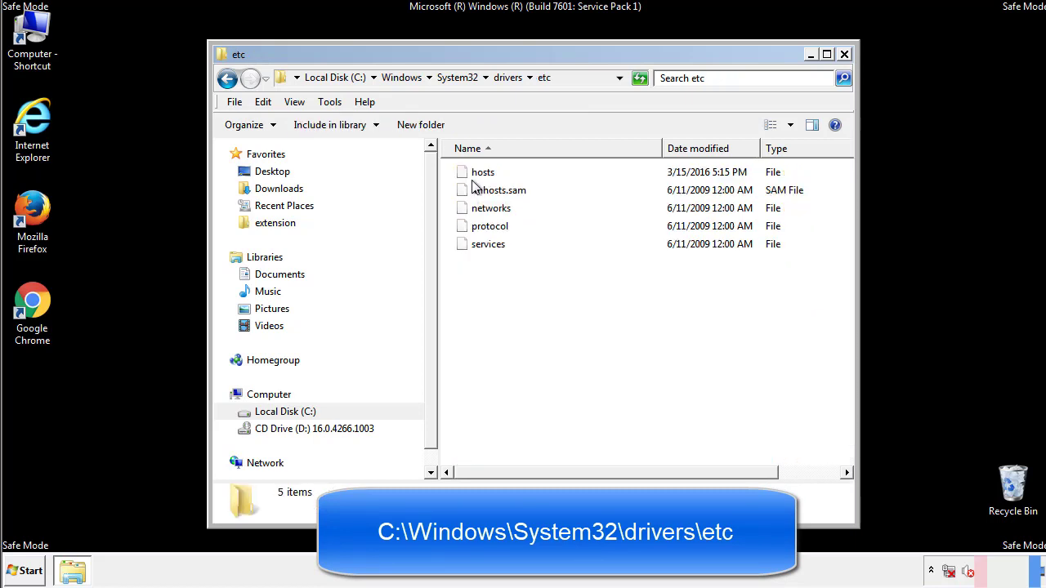
pyautogui.doubleClick(474, 174)
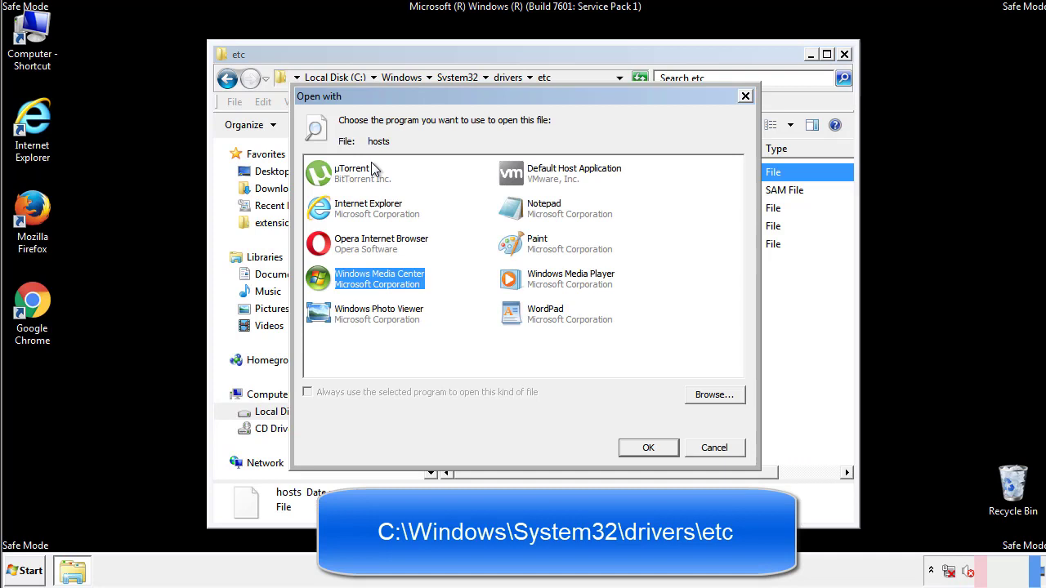
# Open the hosts file in Notepad and move its window fully into view.
pyautogui.click(529, 214)
pyautogui.click(647, 449)
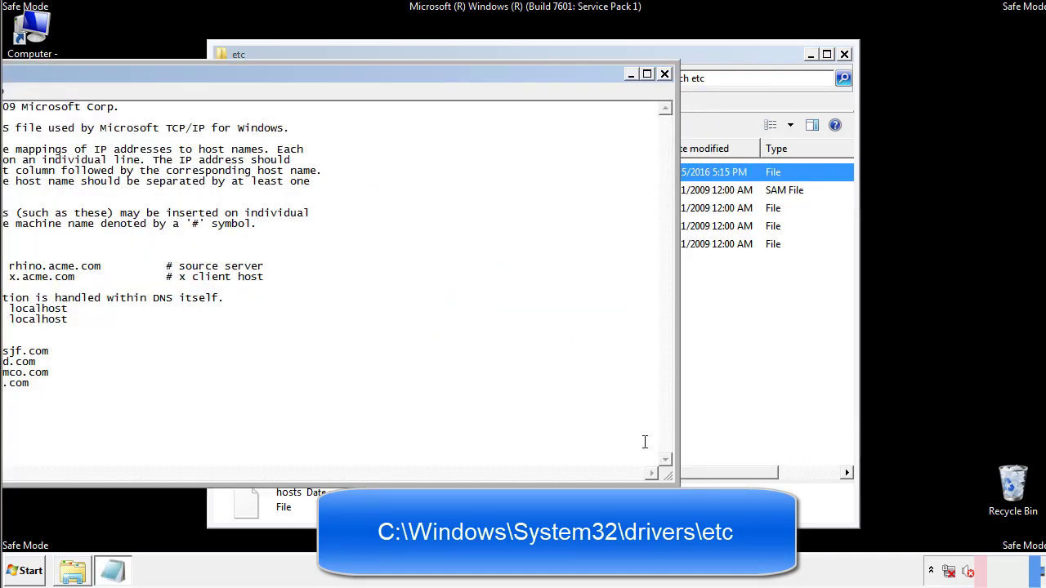
pyautogui.moveTo(427, 80); pyautogui.dragTo(665, 95)
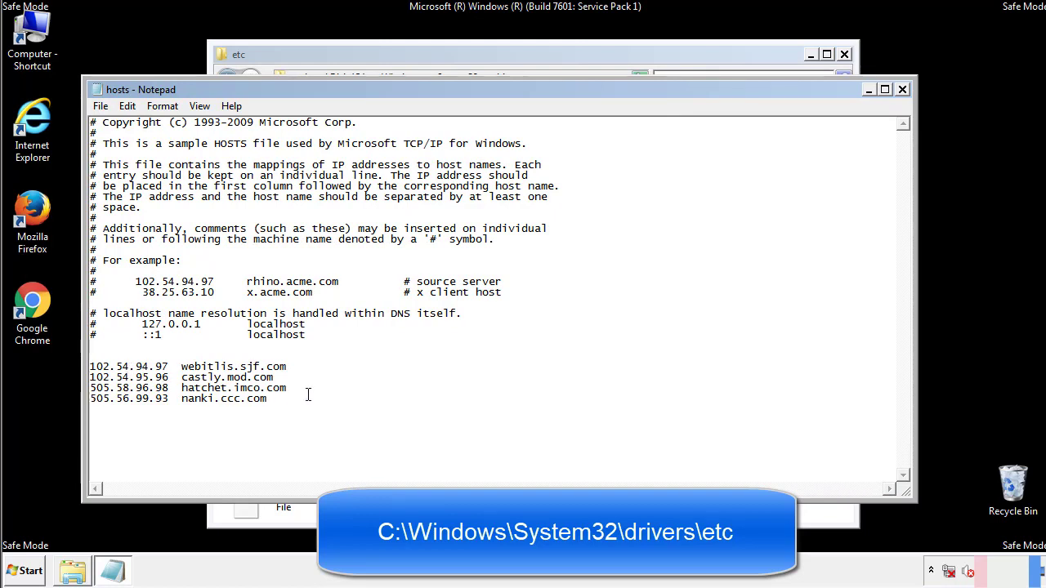
# Delete the four added host entries at the bottom and save hosts when closing Notepad.
pyautogui.moveTo(269, 398); pyautogui.dragTo(90, 366)
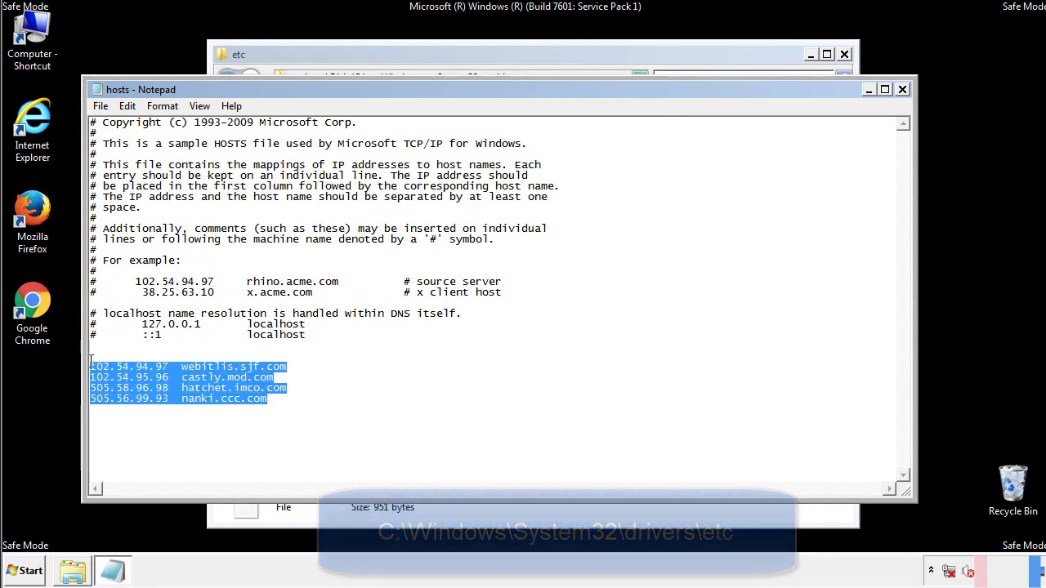
pyautogui.press('Delete')
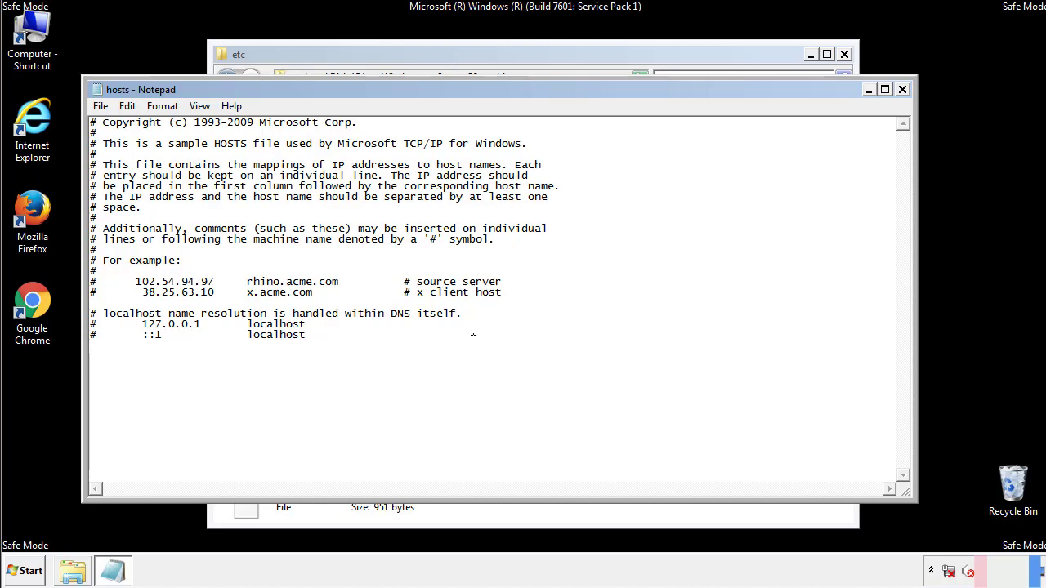
pyautogui.click(903, 90)
pyautogui.click(455, 294)
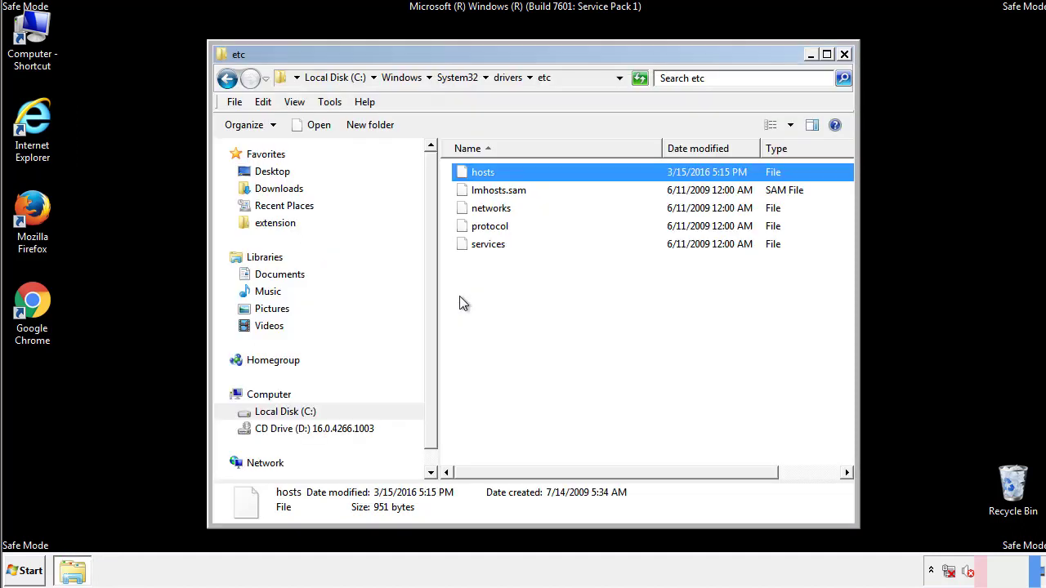
pyautogui.click(459, 297)
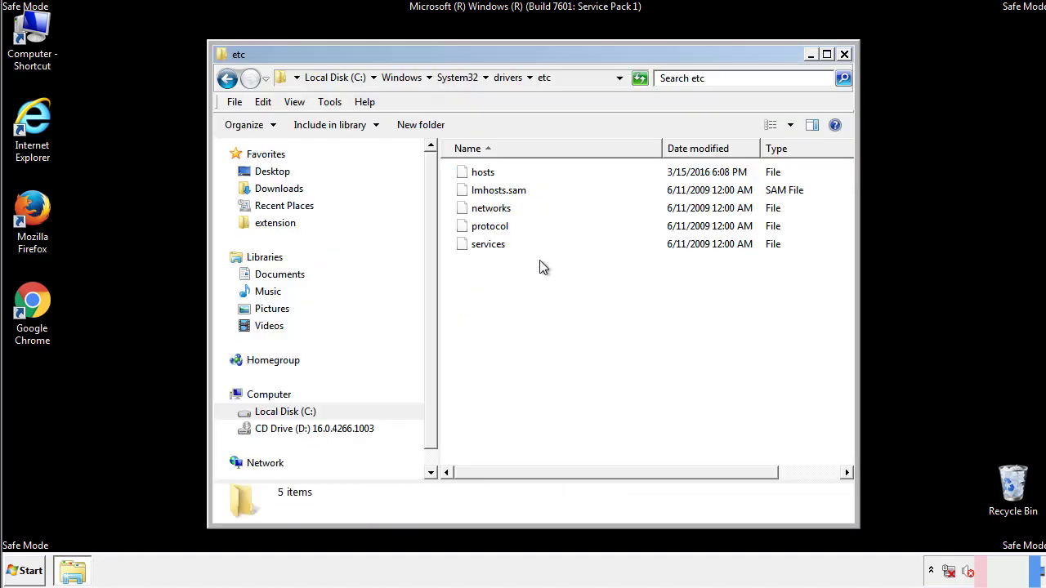
# Close the etc window and open the Startup folder from All Programs.
pyautogui.click(844, 55)
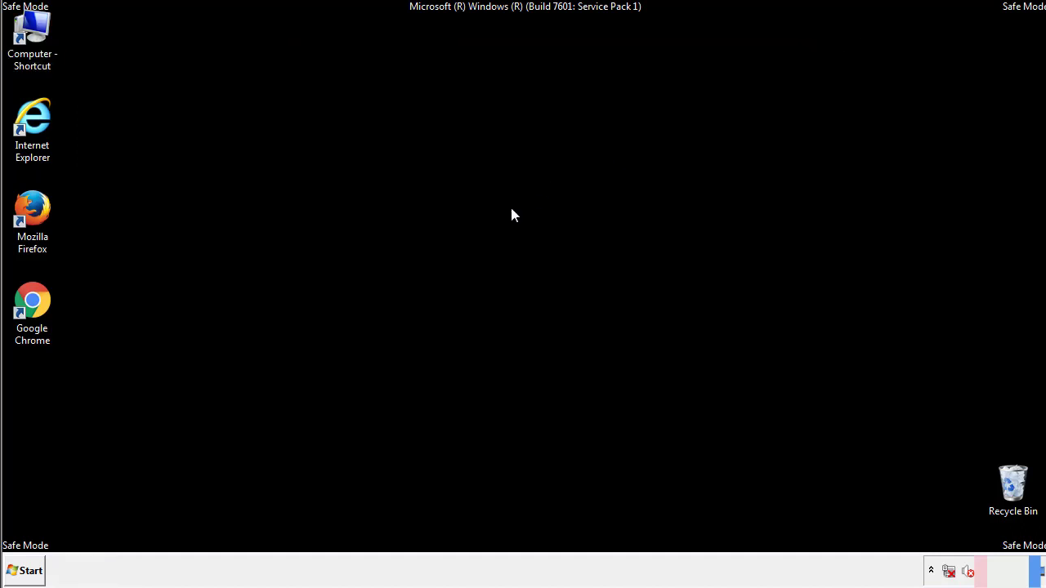
pyautogui.click(26, 571)
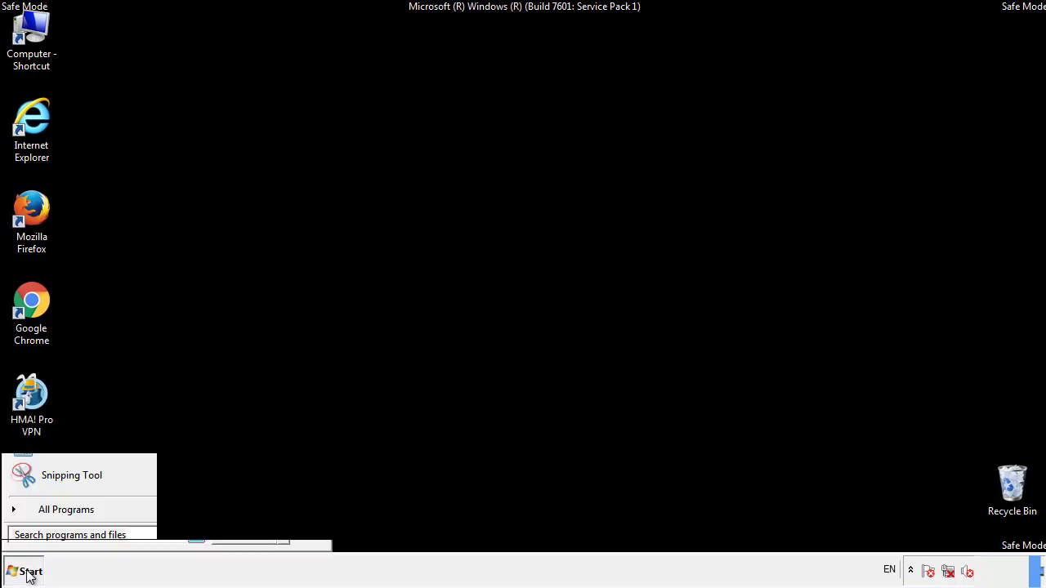
pyautogui.click(47, 516)
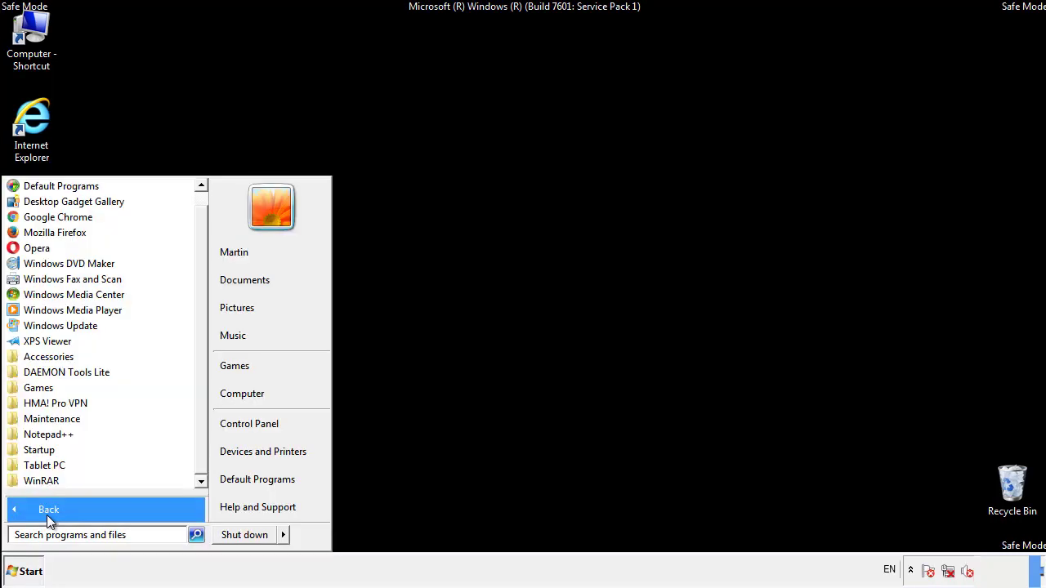
pyautogui.rightClick(44, 450)
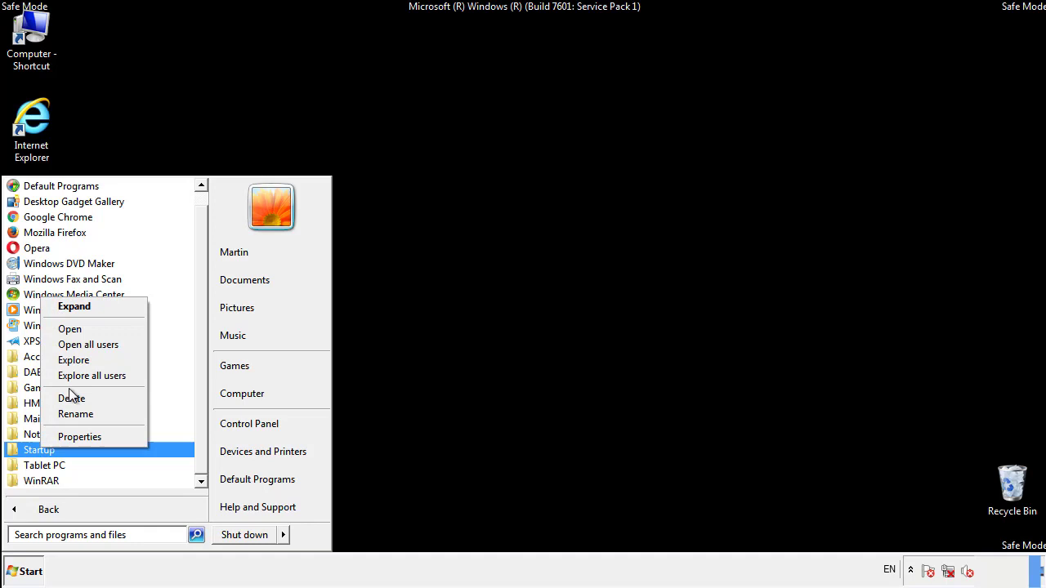
pyautogui.click(80, 330)
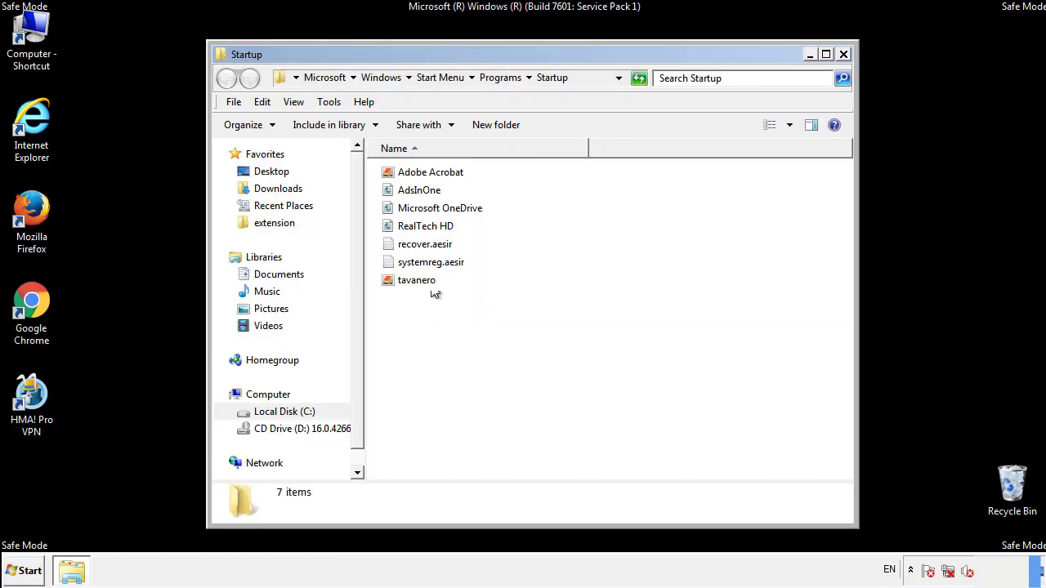
# Delete AdsInOne, recover.aesir, systemreg.aesir and tavanero from Startup, then close the folder.
pyautogui.click(426, 193)
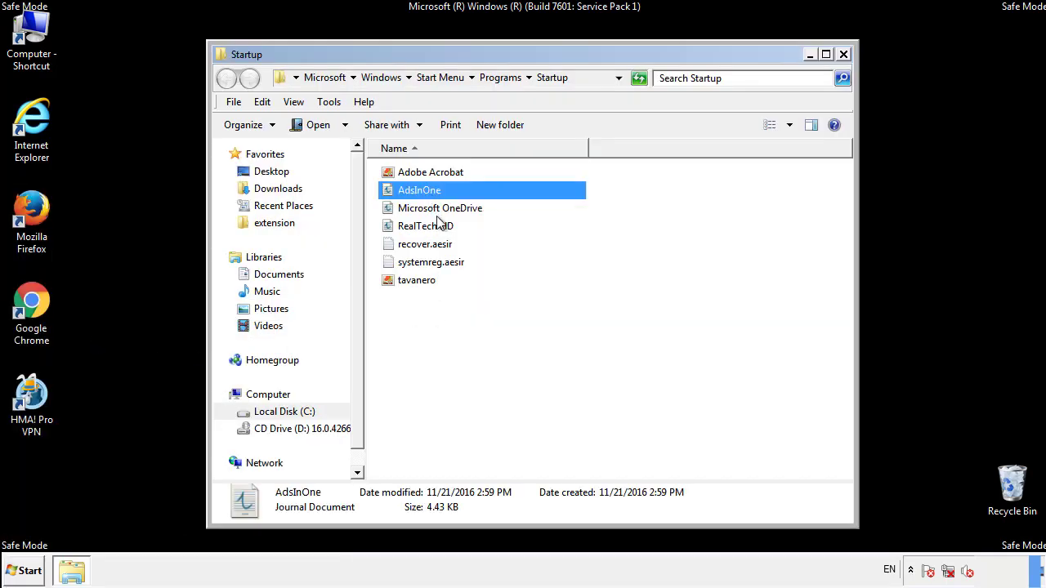
pyautogui.keyDown('ctrl'); pyautogui.click(426, 244); pyautogui.keyUp('ctrl')
pyautogui.keyDown('ctrl'); pyautogui.click(432, 263); pyautogui.keyUp('ctrl')
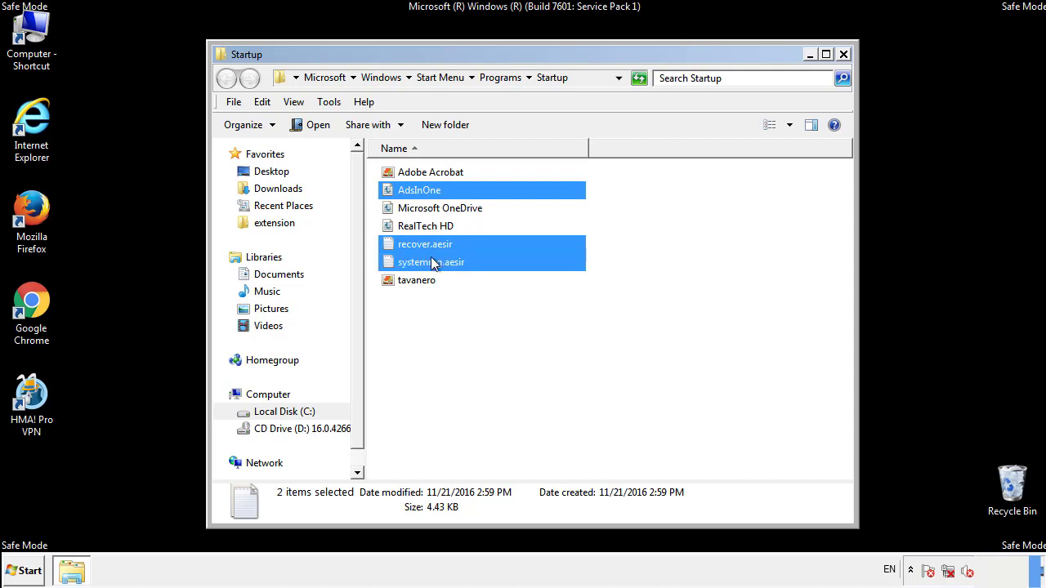
pyautogui.keyDown('ctrl'); pyautogui.click(418, 278); pyautogui.keyUp('ctrl')
pyautogui.rightClick(413, 281)
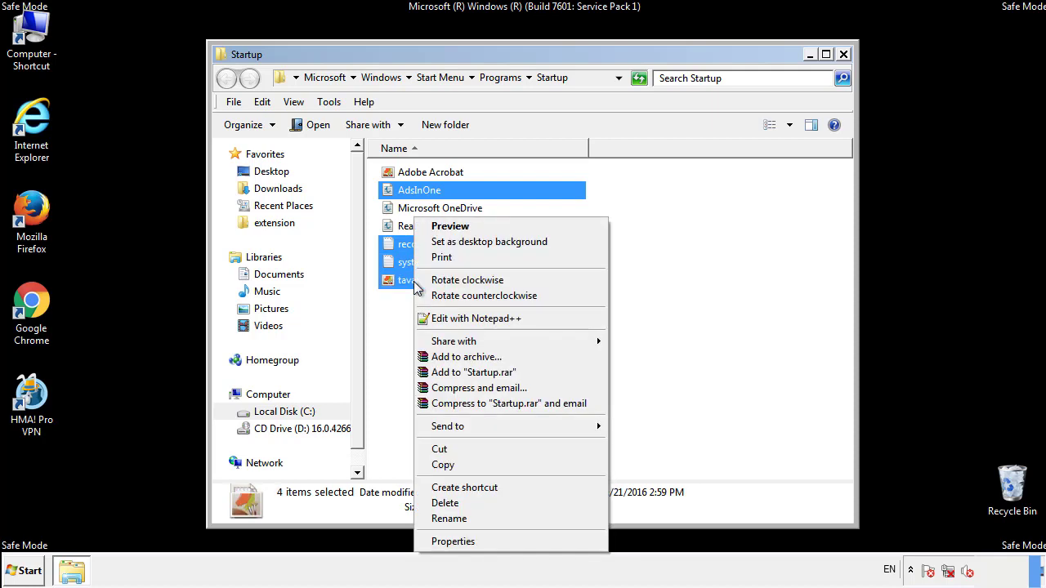
pyautogui.click(441, 502)
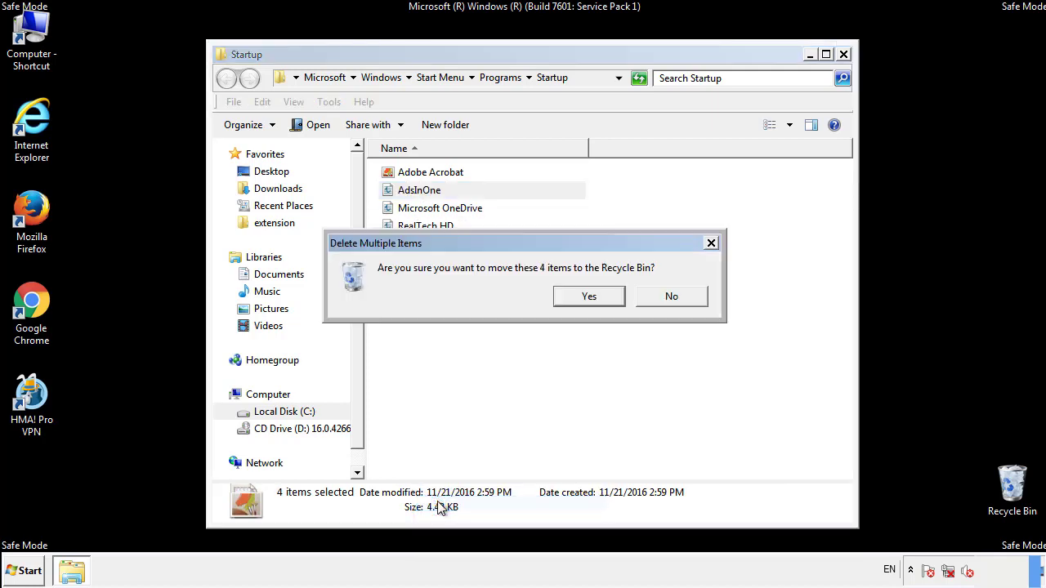
pyautogui.click(578, 298)
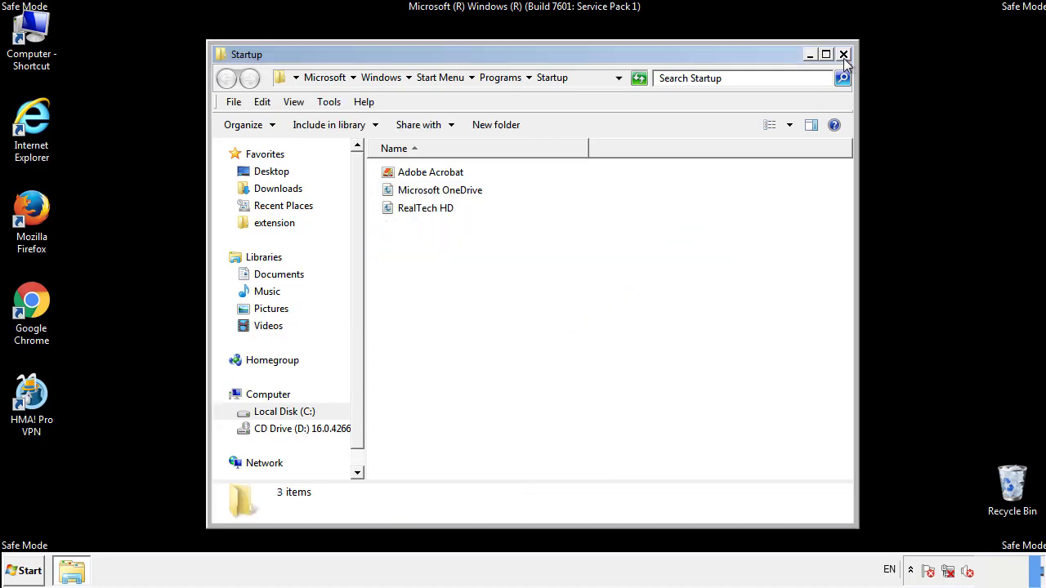
pyautogui.click(843, 55)
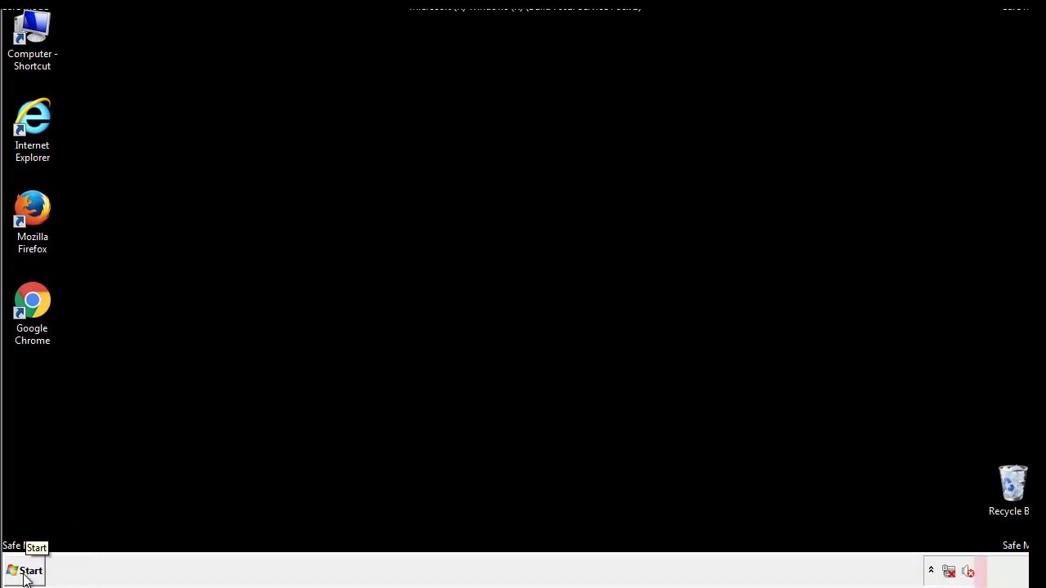
pyautogui.click(25, 576)
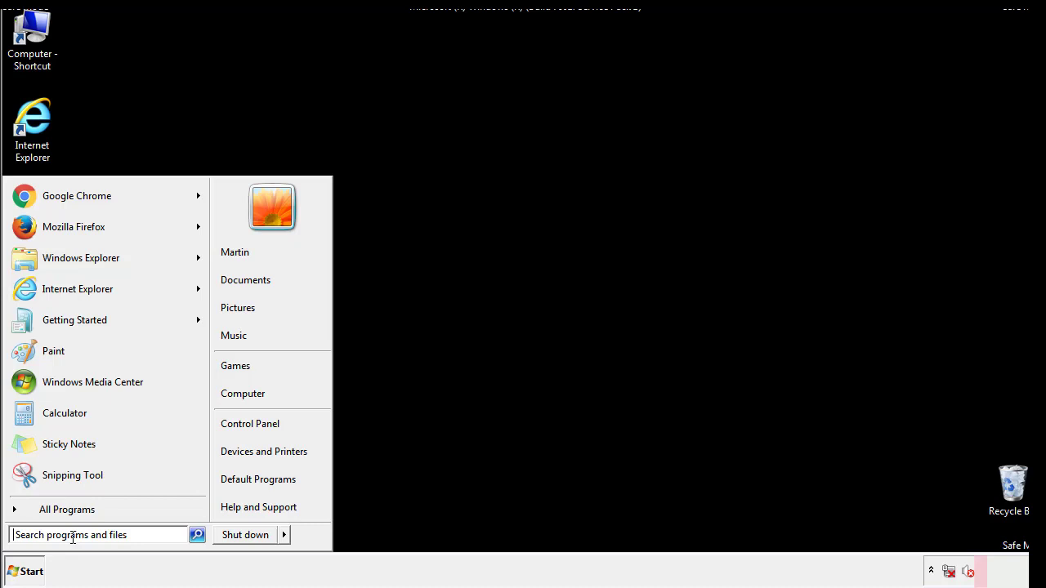
# Launch regedit and expand HKEY_LOCAL_MACHINE\SOFTWARE\Microsoft\Windows\CurrentVersion.
pyautogui.write('reged')
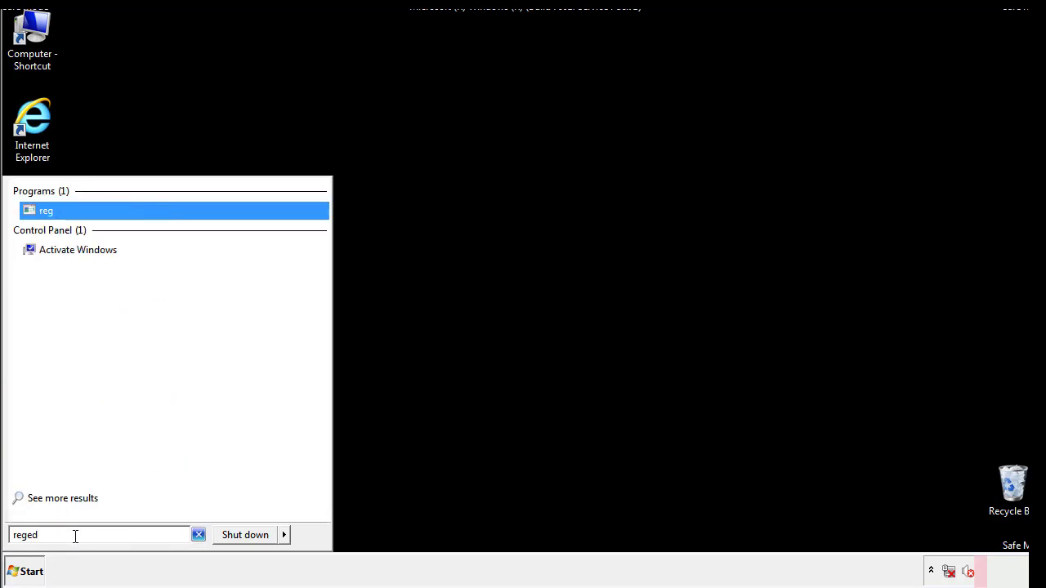
pyautogui.write('it')
pyautogui.press('Return')
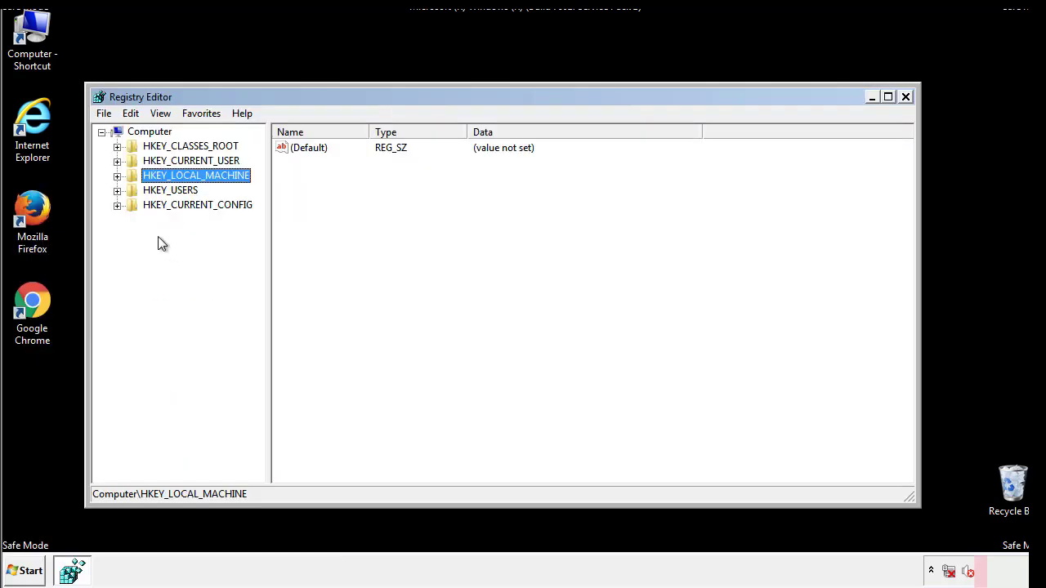
pyautogui.click(117, 176)
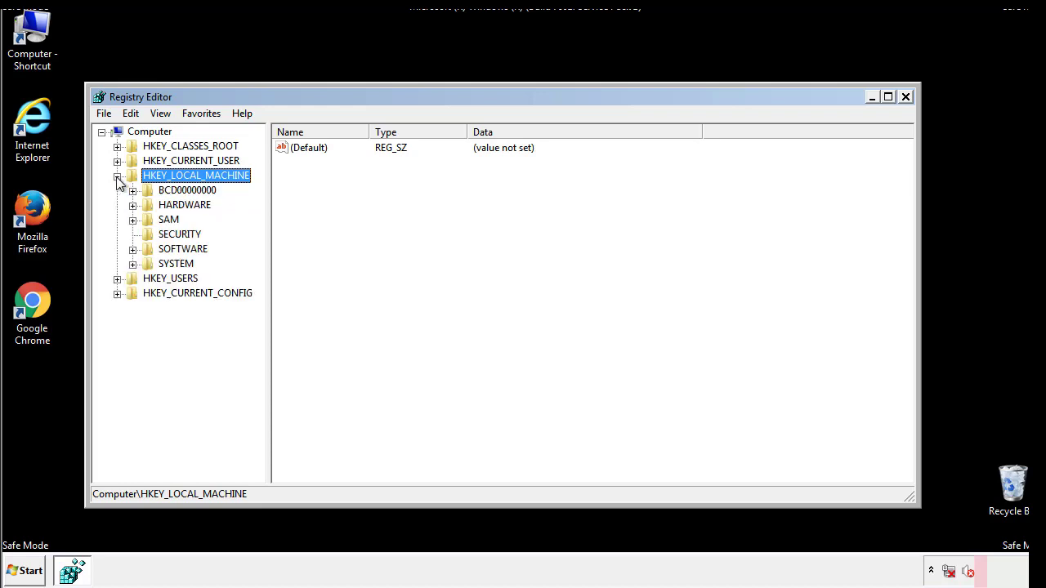
pyautogui.click(133, 250)
pyautogui.moveTo(258, 241); pyautogui.dragTo(259, 270)
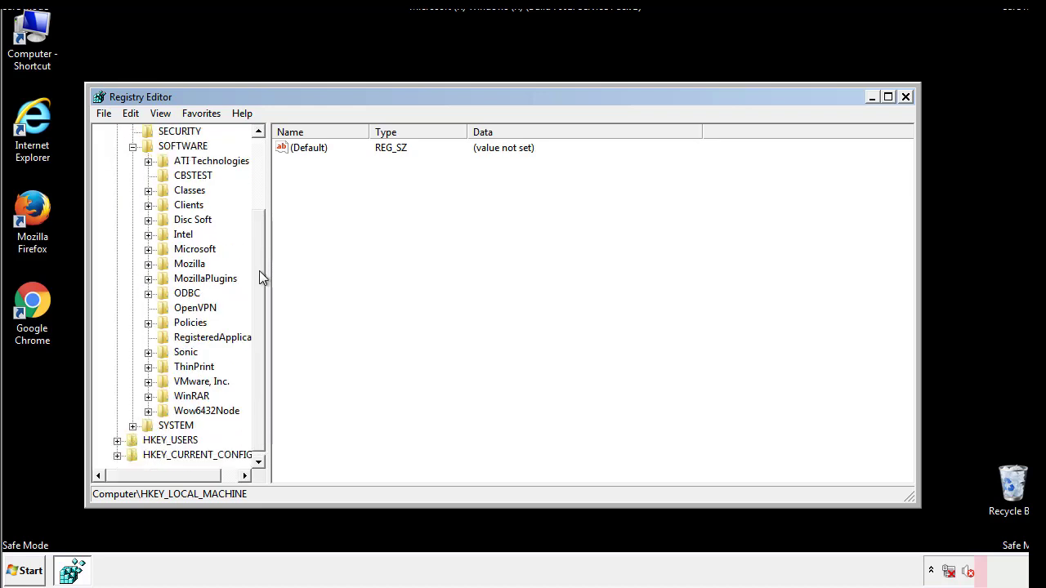
pyautogui.click(148, 250)
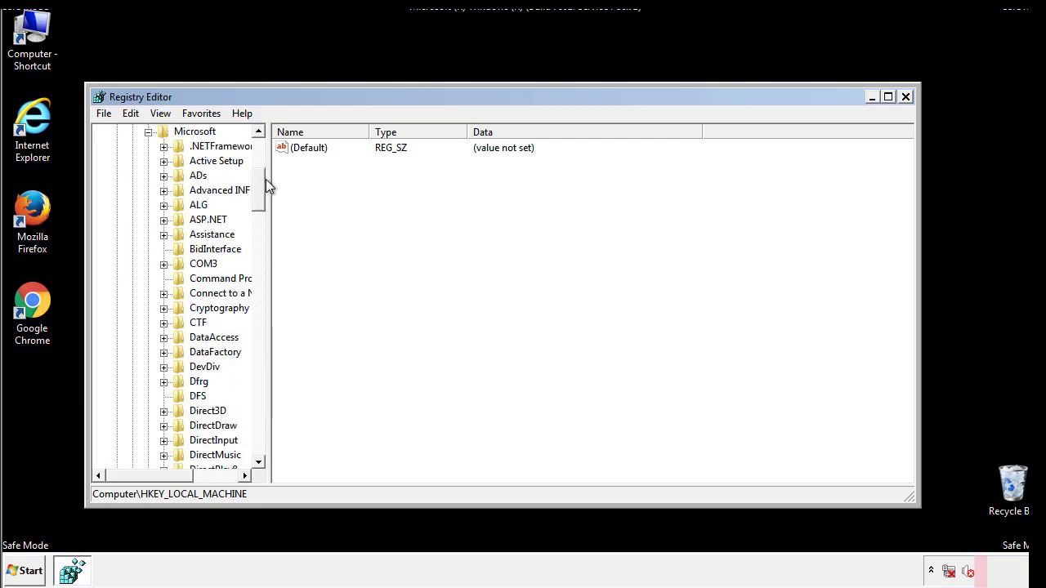
pyautogui.moveTo(257, 203)
pyautogui.mouseDown()
pyautogui.moveTo(258, 431)
pyautogui.moveTo(259, 421)
pyautogui.mouseUp()
pyautogui.click(165, 251)
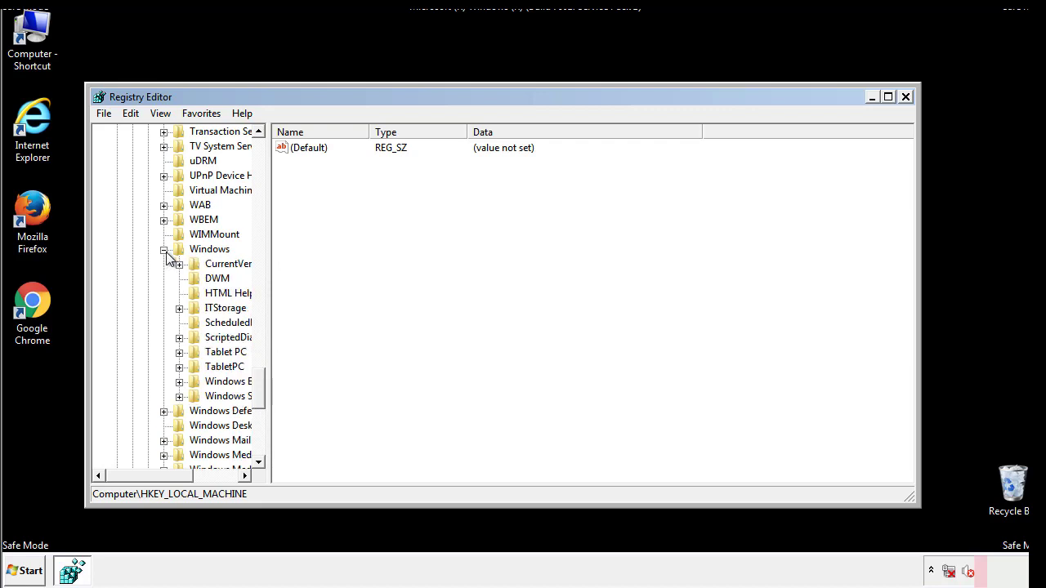
pyautogui.moveTo(144, 476); pyautogui.dragTo(166, 479)
pyautogui.click(138, 264)
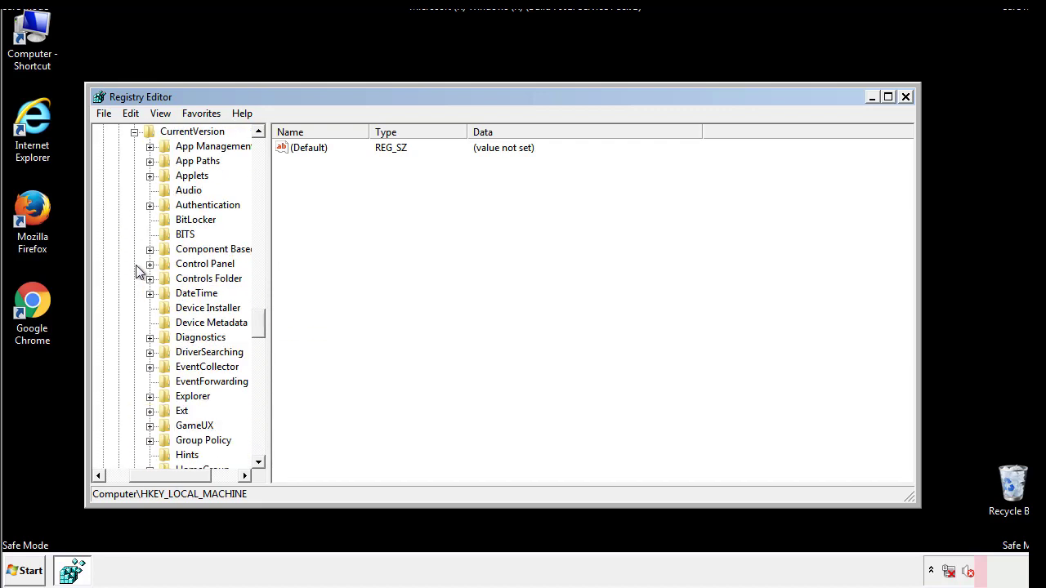
pyautogui.moveTo(265, 322)
pyautogui.mouseDown()
pyautogui.moveTo(261, 397)
pyautogui.moveTo(258, 378)
pyautogui.mouseUp()
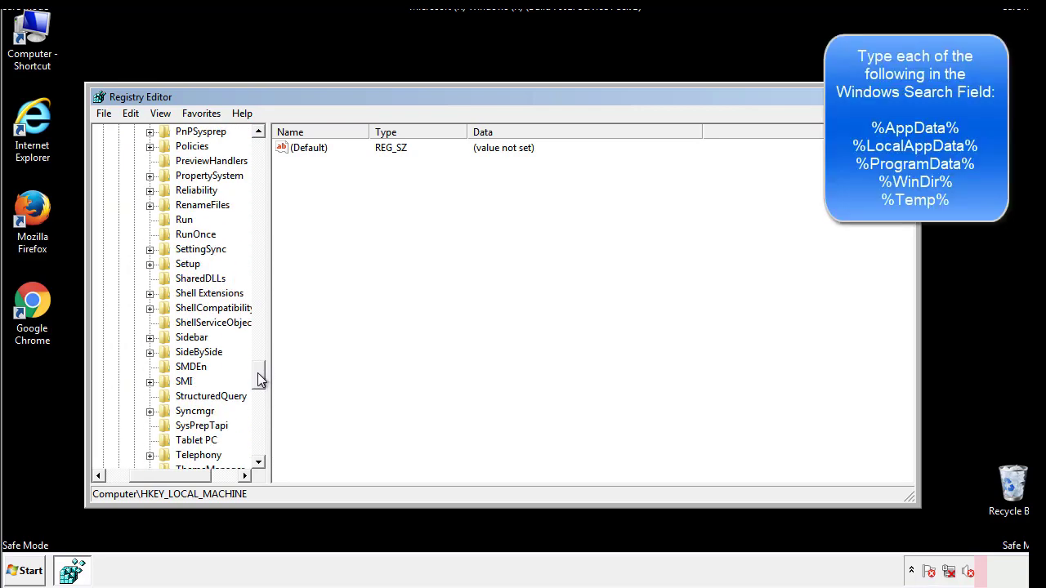
# Delete the tappi.loc value from the Run key, confirming the removal.
pyautogui.click(173, 221)
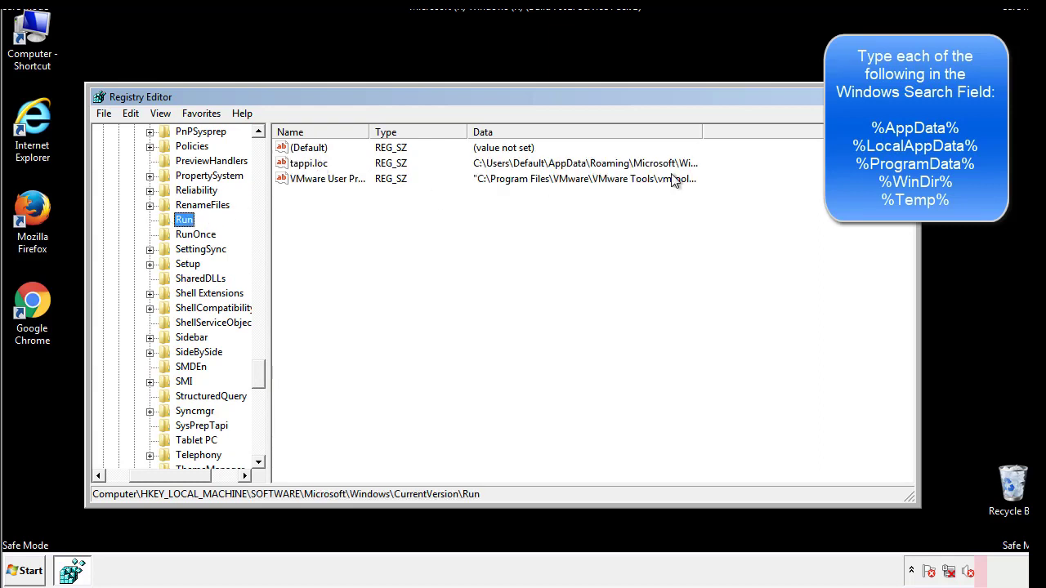
pyautogui.rightClick(304, 167)
pyautogui.click(326, 213)
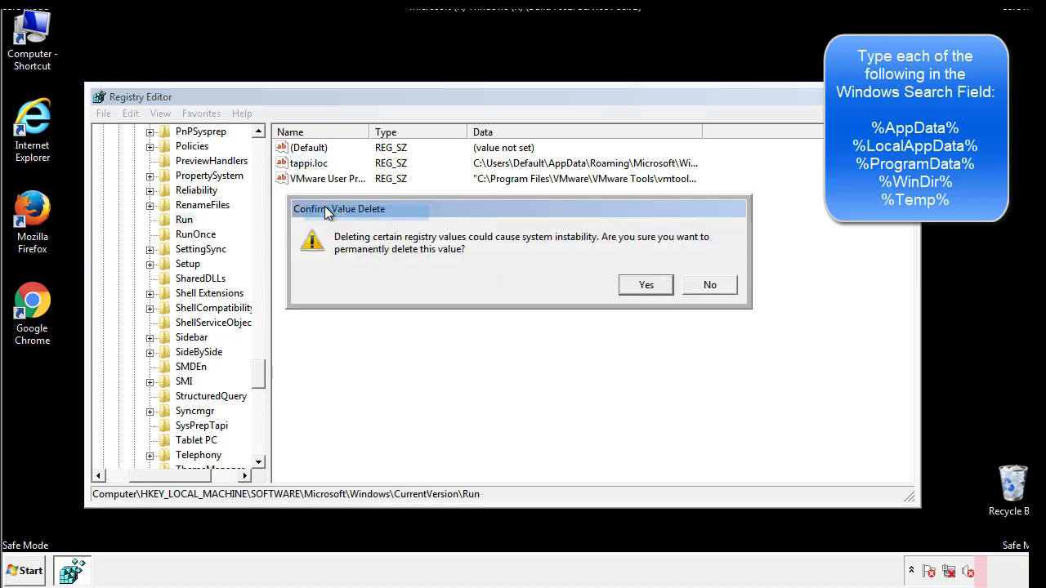
pyautogui.click(637, 290)
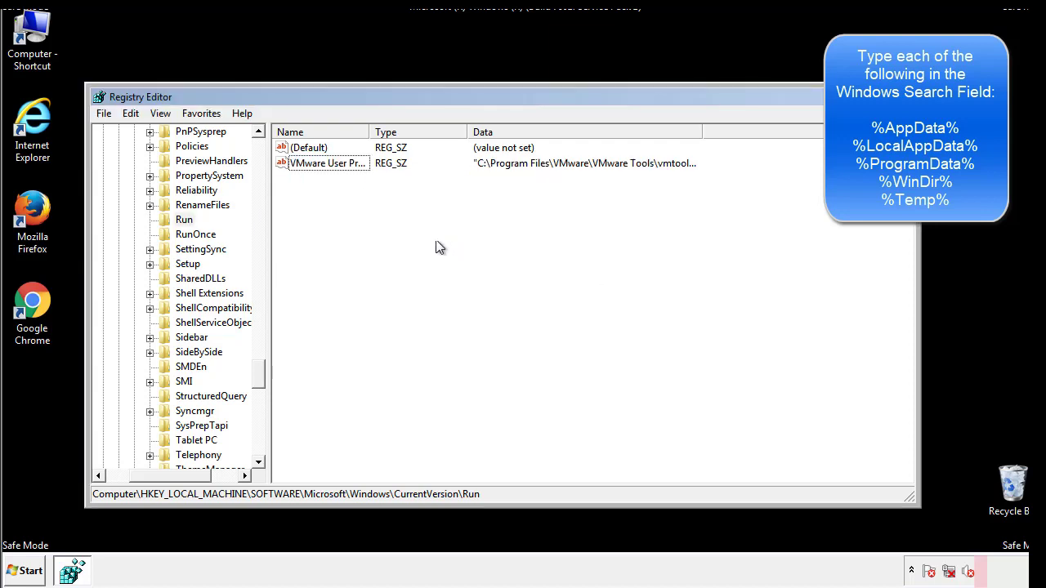
pyautogui.moveTo(259, 372); pyautogui.dragTo(259, 447)
pyautogui.moveTo(184, 475); pyautogui.dragTo(134, 486)
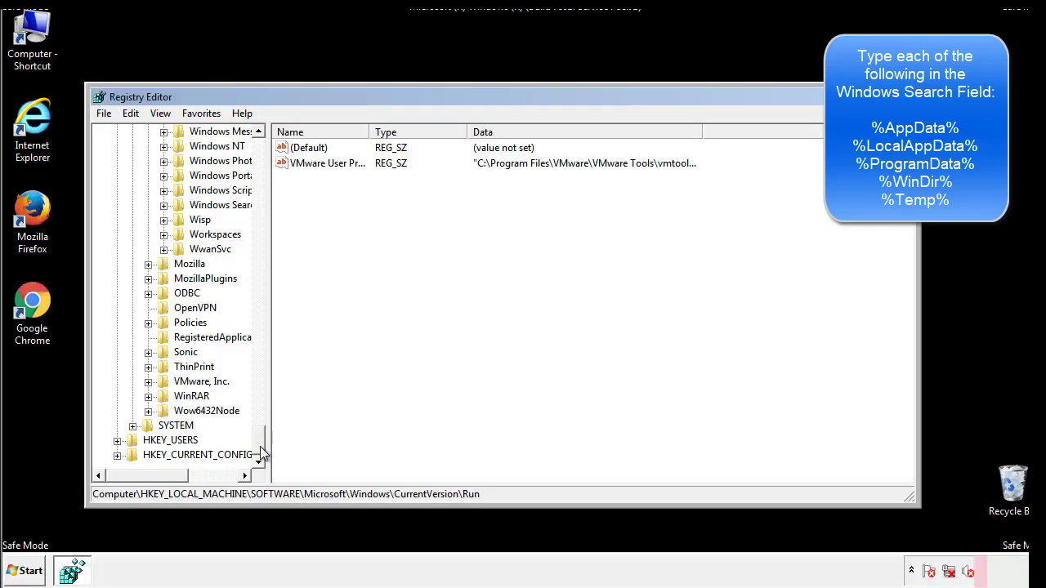
pyautogui.moveTo(261, 448); pyautogui.dragTo(266, 155)
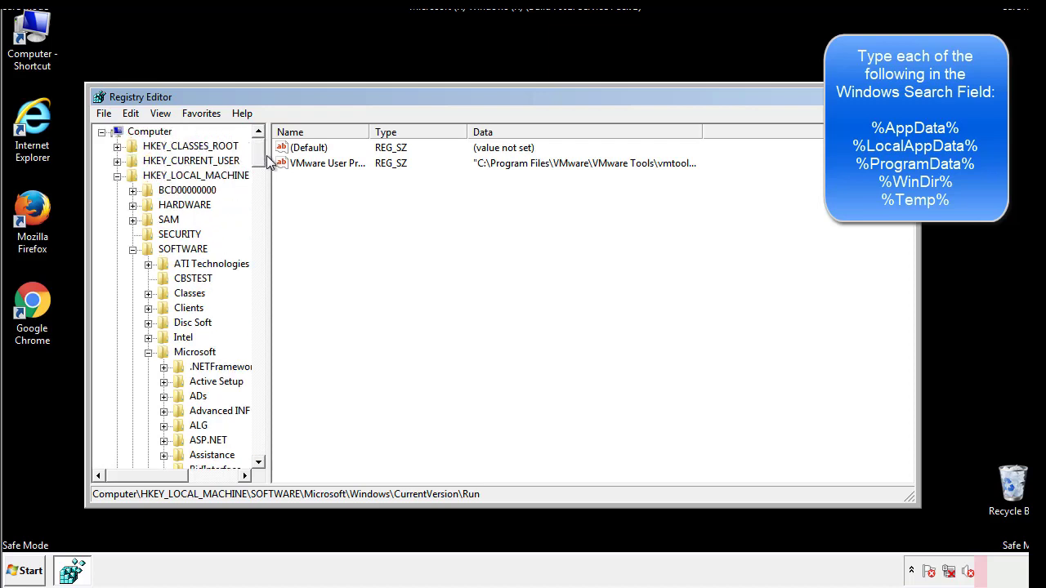
pyautogui.click(117, 175)
pyautogui.click(118, 161)
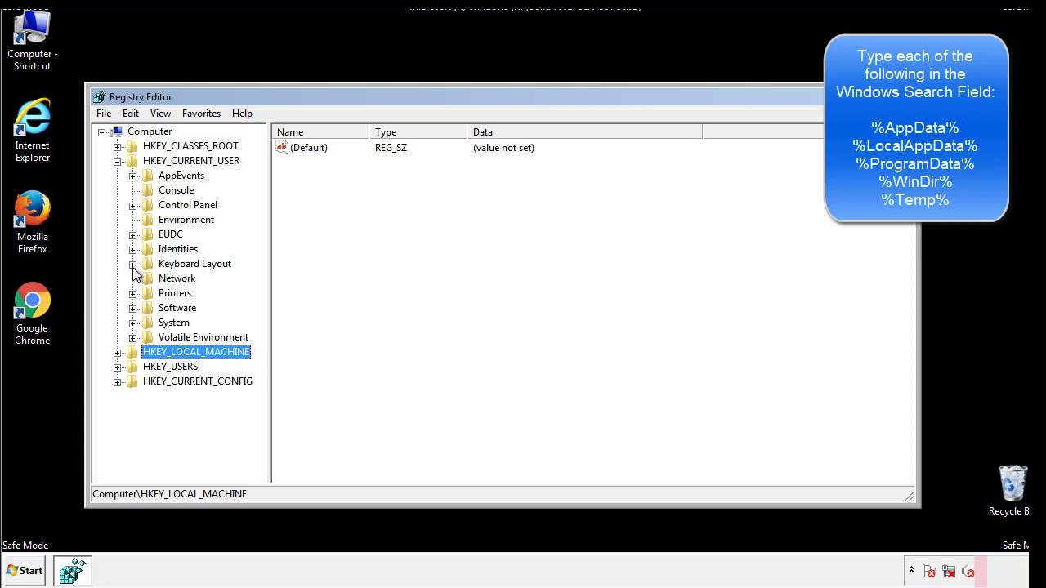
pyautogui.click(132, 308)
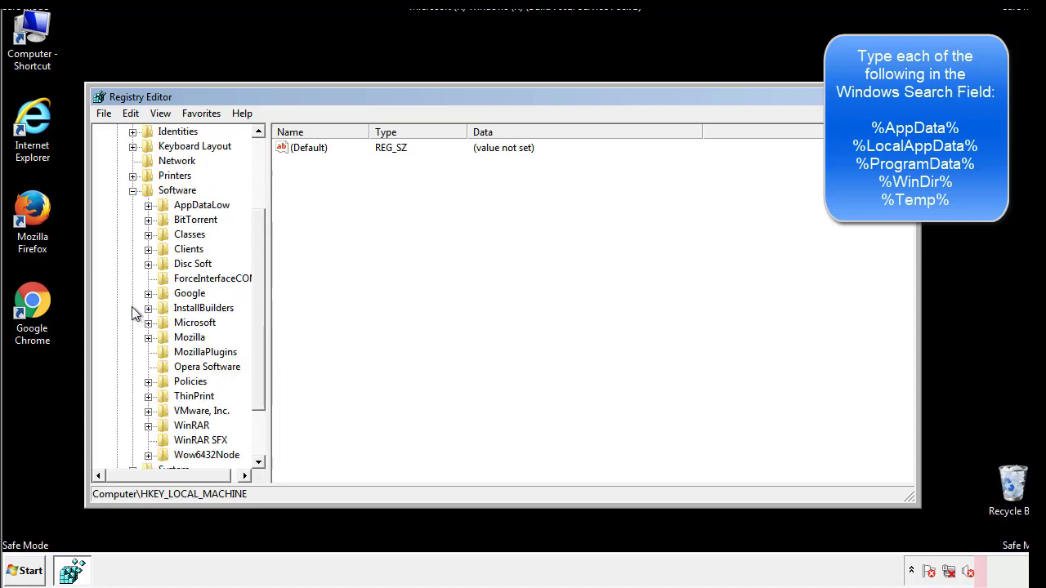
pyautogui.moveTo(257, 296); pyautogui.dragTo(256, 311)
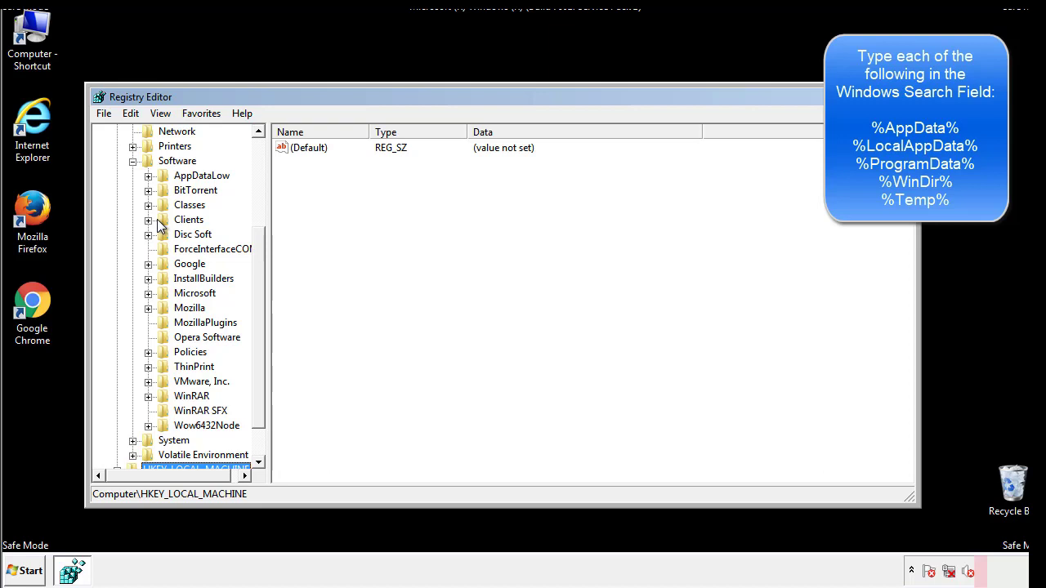
pyautogui.click(148, 294)
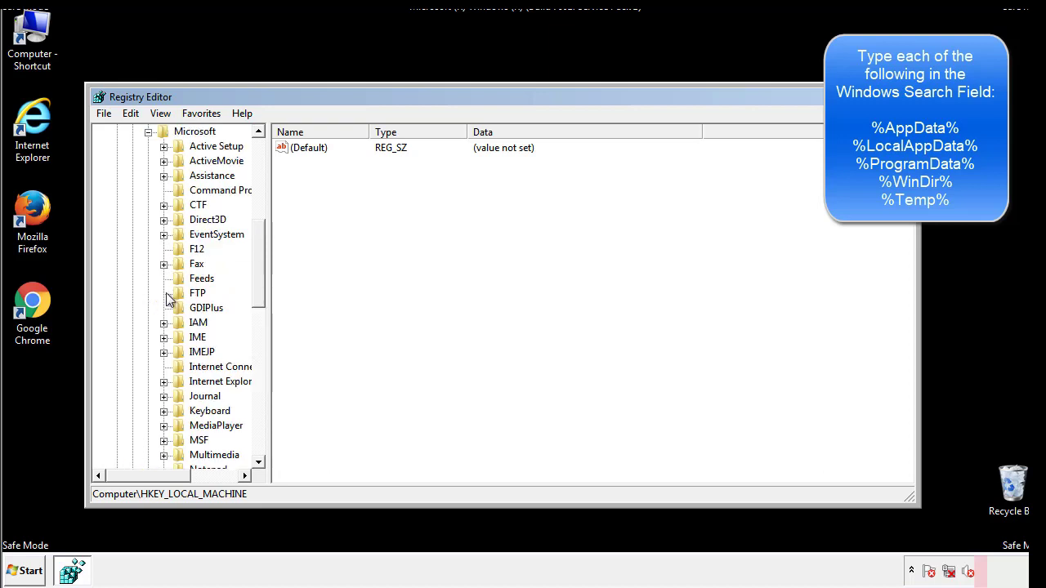
pyautogui.moveTo(257, 239); pyautogui.dragTo(258, 340)
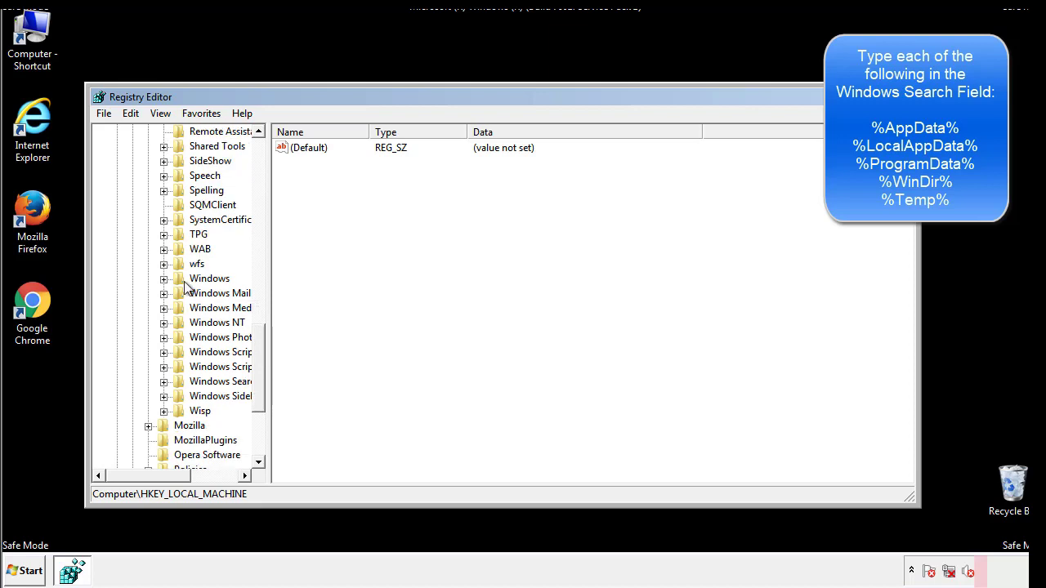
pyautogui.click(163, 279)
pyautogui.click(180, 295)
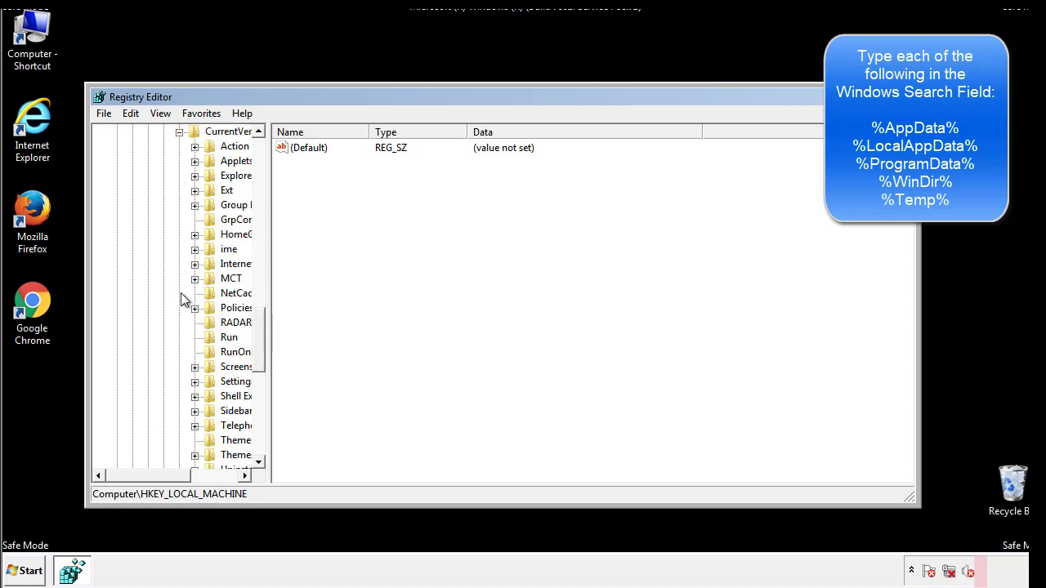
pyautogui.moveTo(159, 480); pyautogui.dragTo(184, 475)
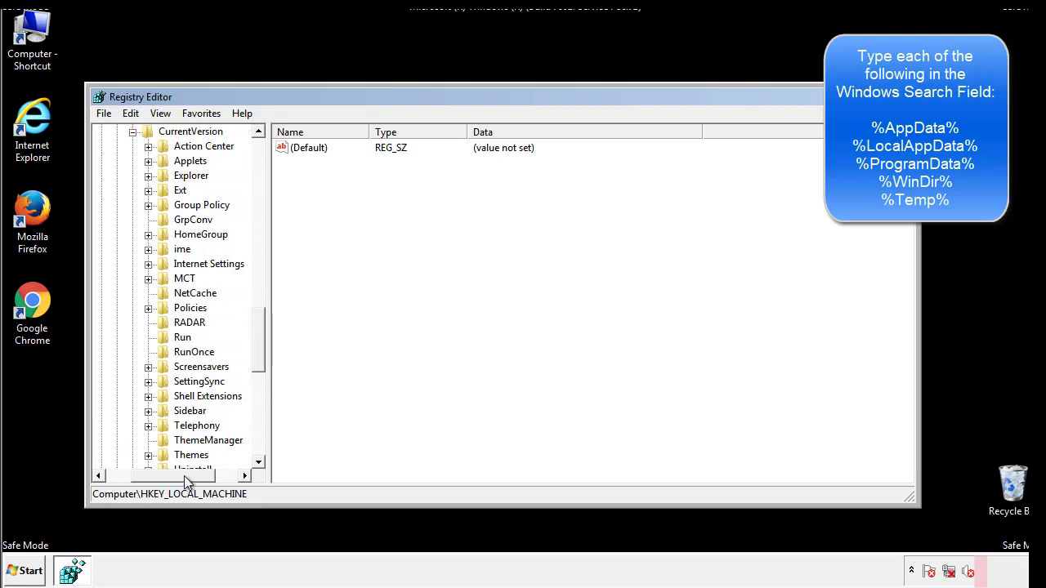
pyautogui.click(178, 333)
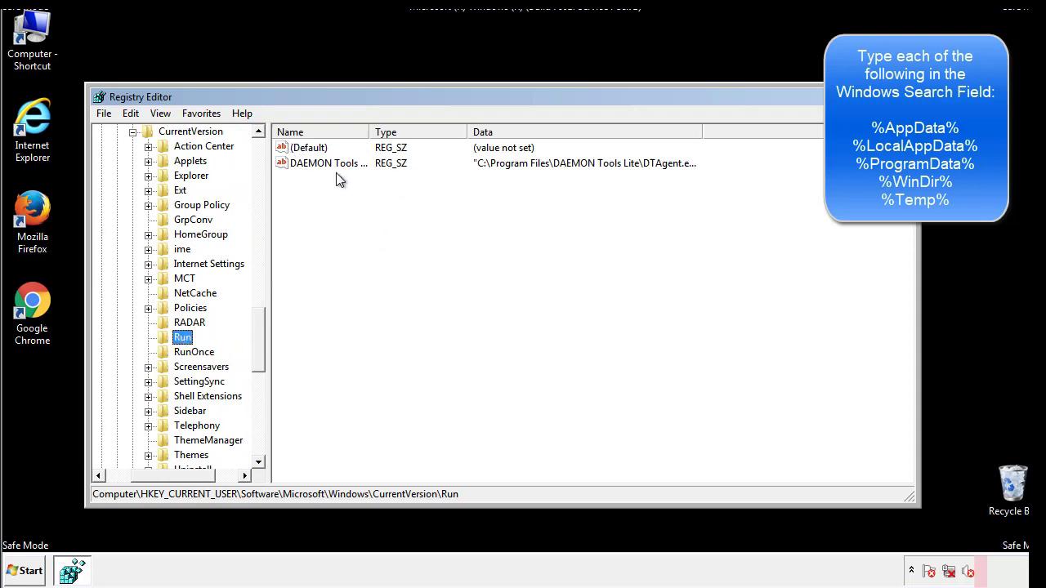
pyautogui.click(446, 188)
pyautogui.moveTo(173, 473); pyautogui.dragTo(147, 475)
pyautogui.moveTo(265, 355); pyautogui.dragTo(258, 340)
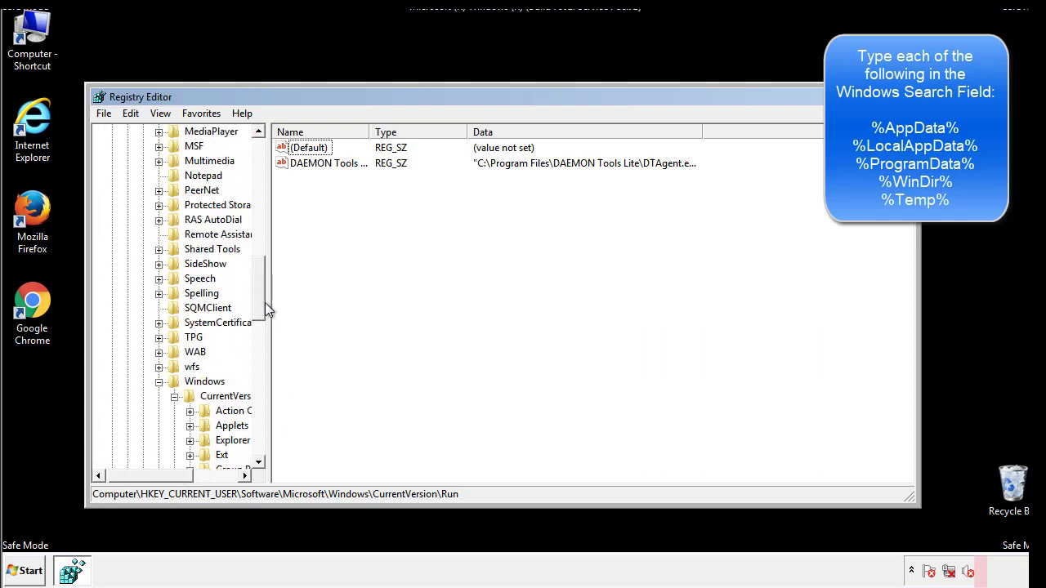
pyautogui.click(159, 382)
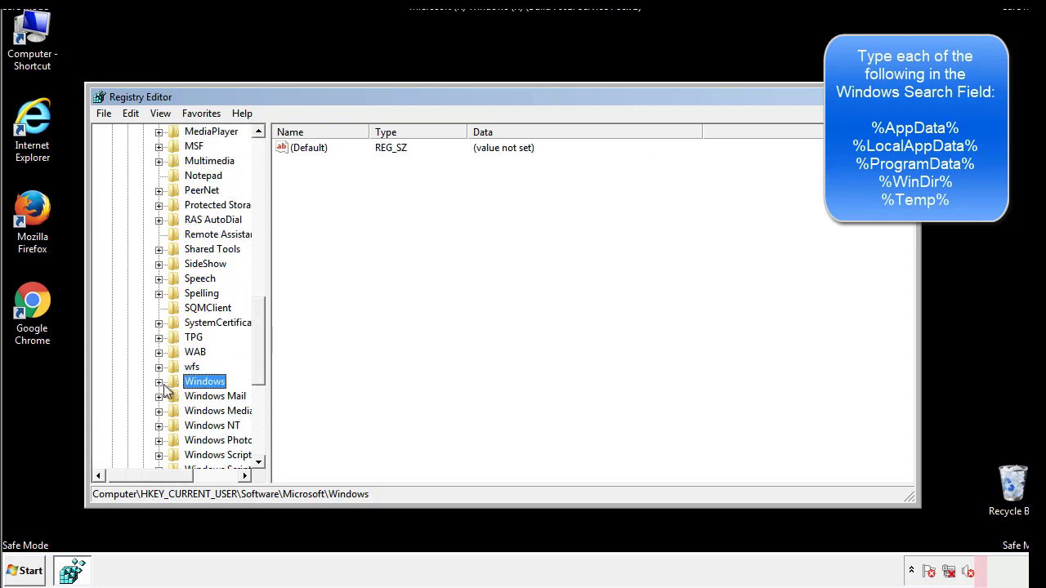
# Search the registry for '%tem' to reach the Temporary Files cleanup key.
pyautogui.moveTo(262, 363); pyautogui.dragTo(263, 202)
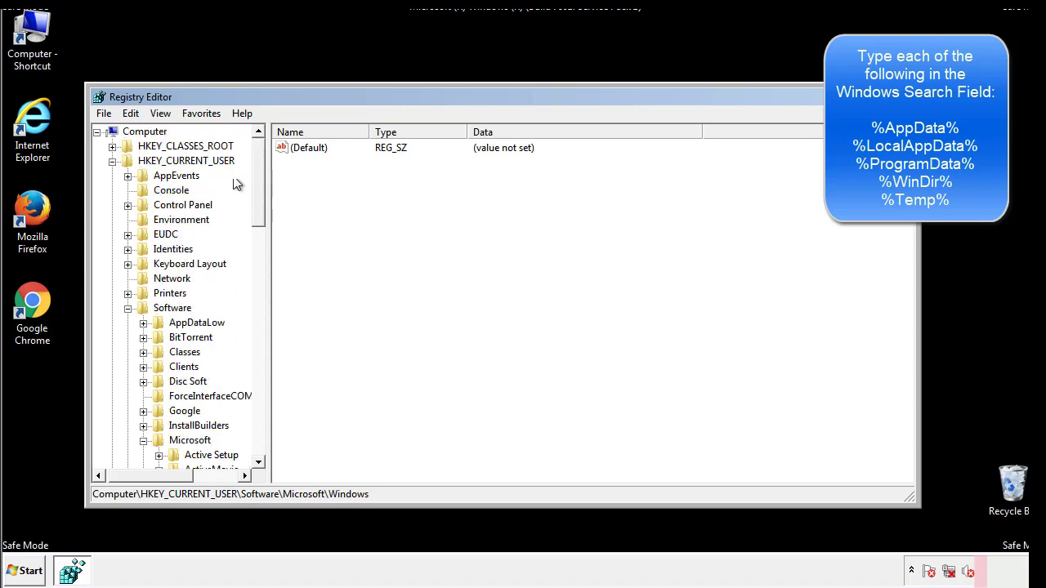
pyautogui.click(134, 115)
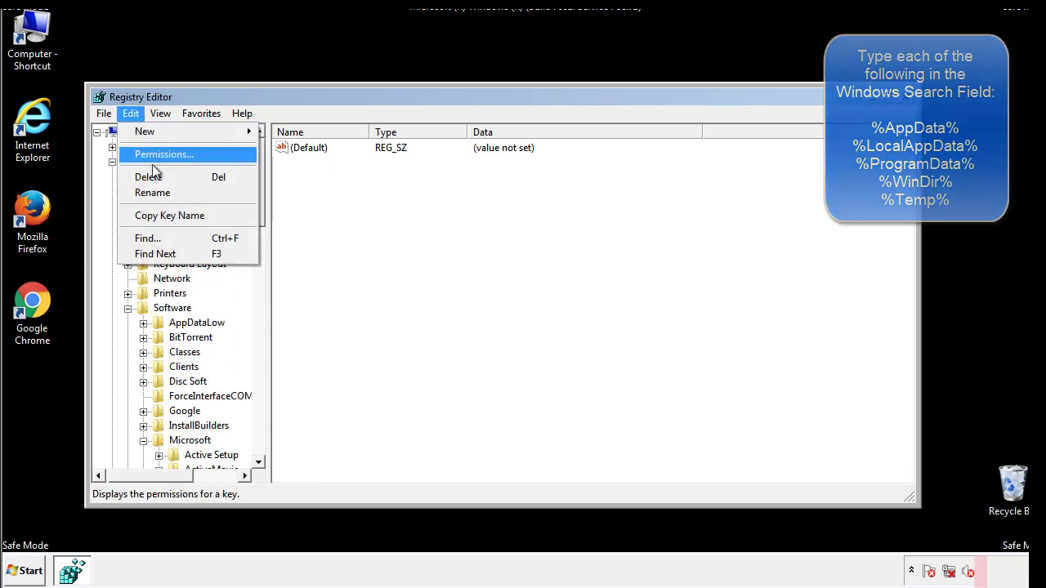
pyautogui.click(148, 238)
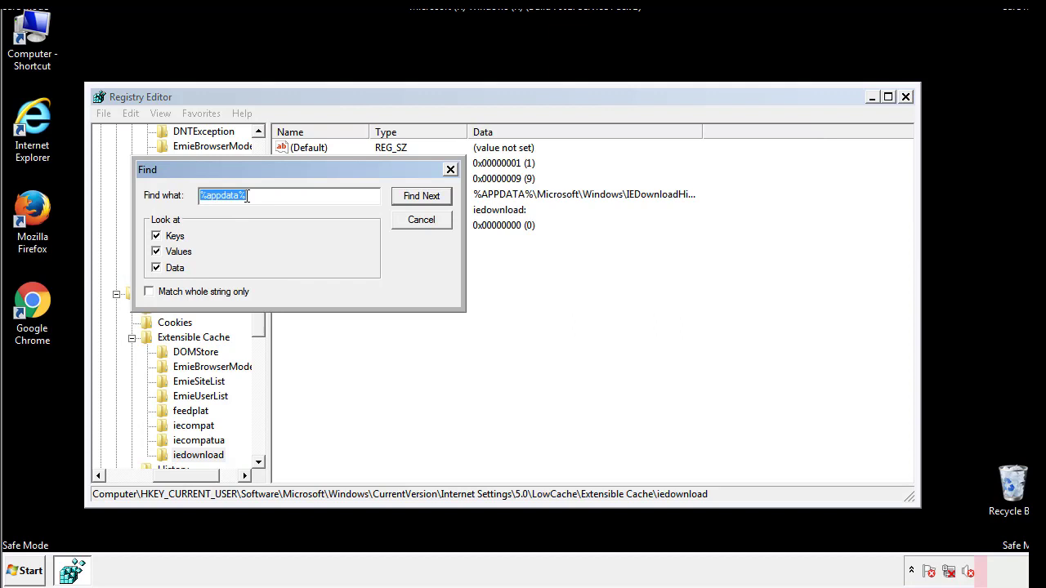
pyautogui.write('%t')
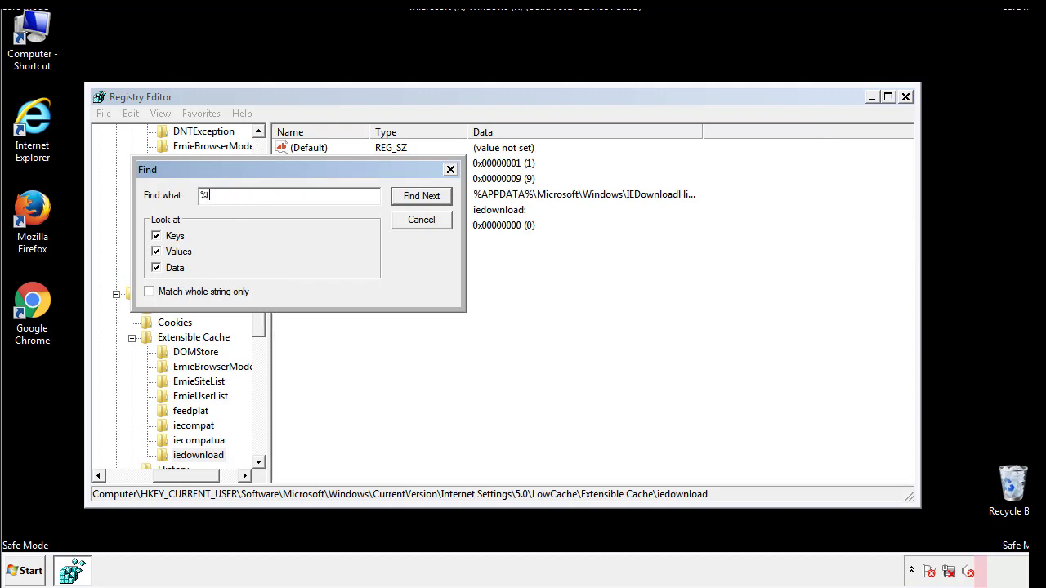
pyautogui.write('emp%')
pyautogui.press('Return')
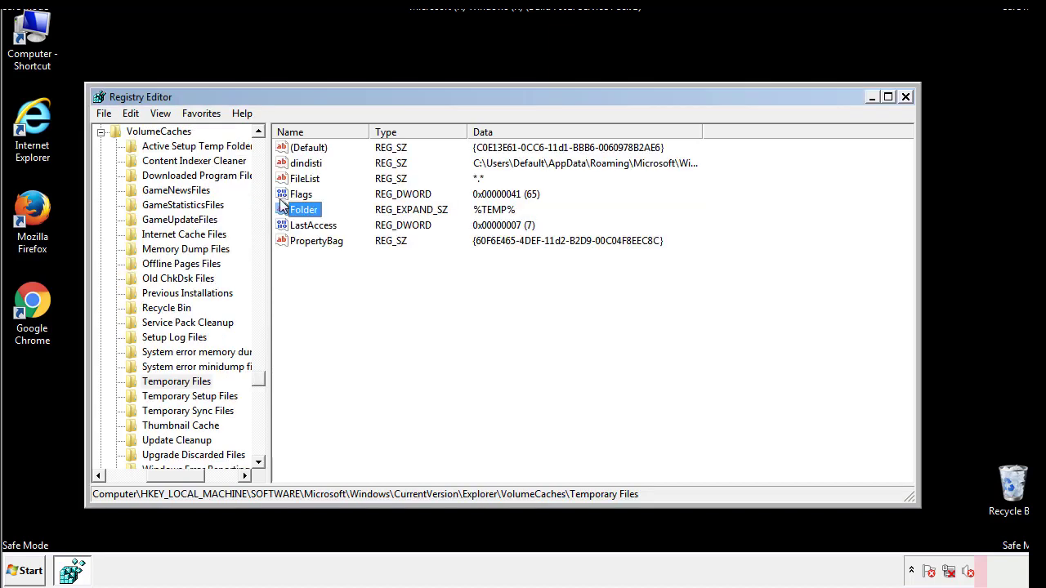
# Delete all values in the Temporary Files key, including dindisti, leaving only (Default).
pyautogui.click(427, 285)
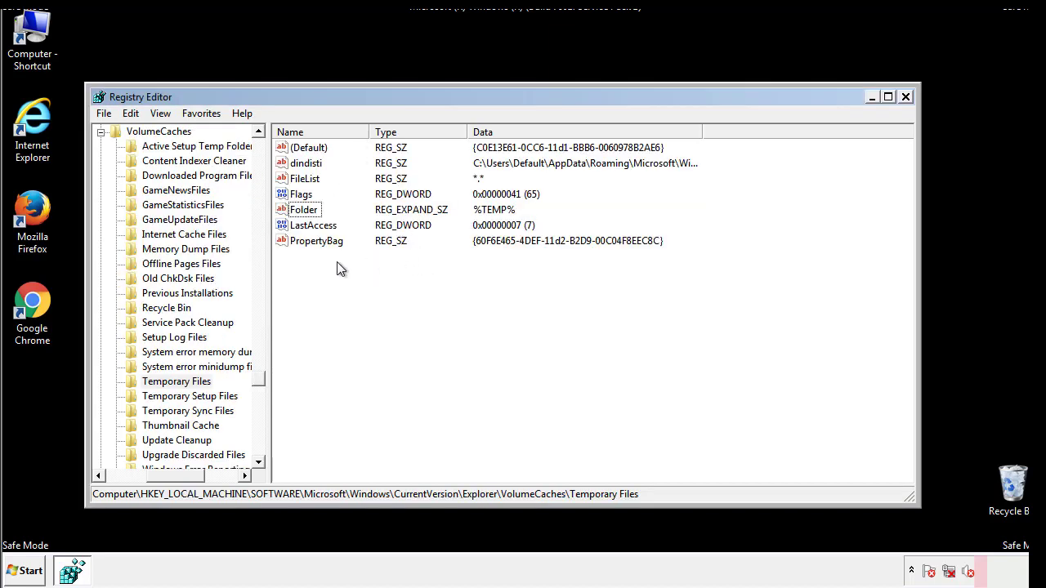
pyautogui.moveTo(336, 263)
pyautogui.mouseDown()
pyautogui.moveTo(309, 235)
pyautogui.moveTo(297, 167)
pyautogui.mouseUp()
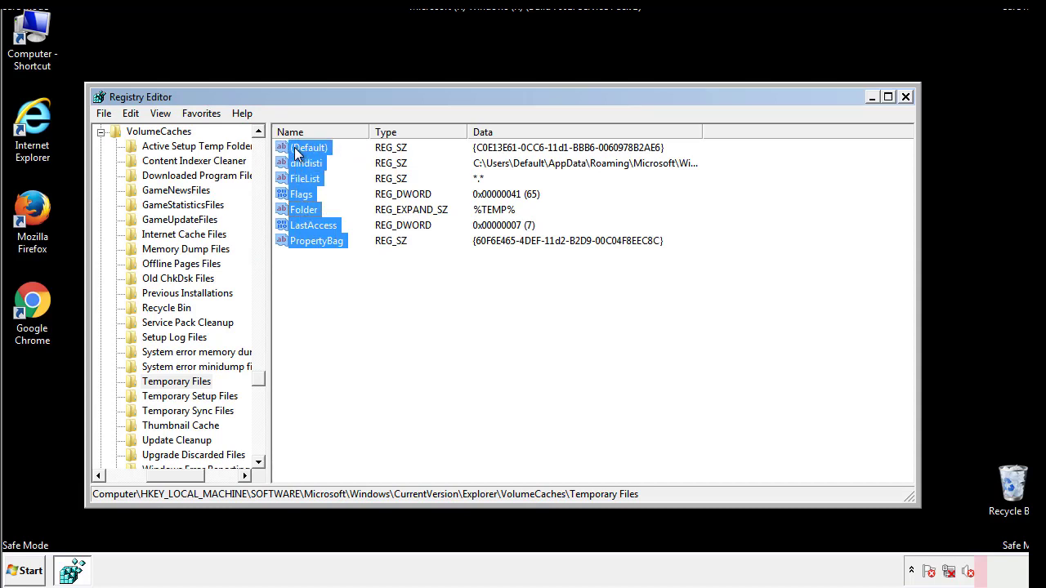
pyautogui.rightClick(295, 149)
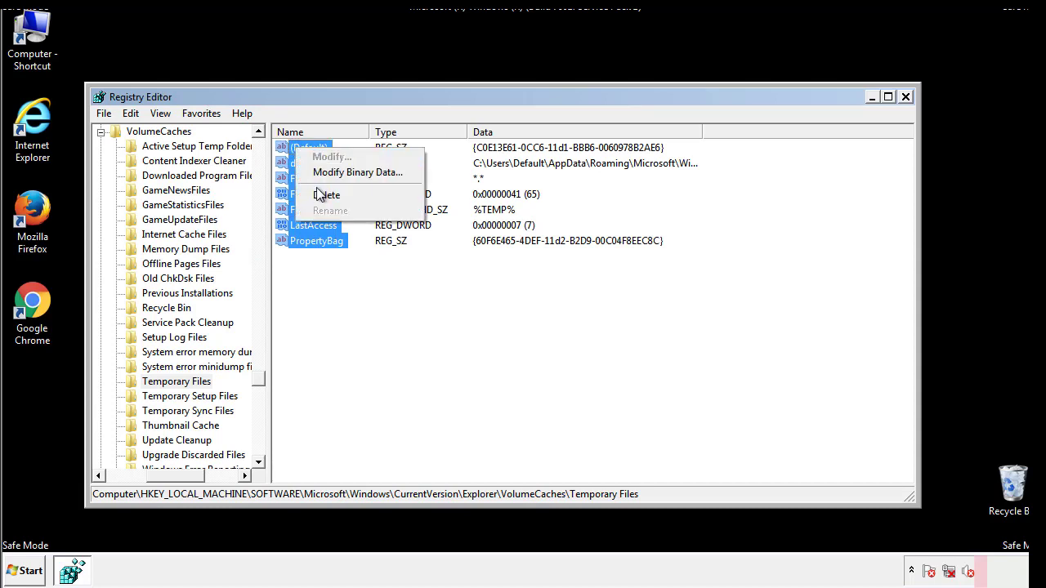
pyautogui.click(318, 193)
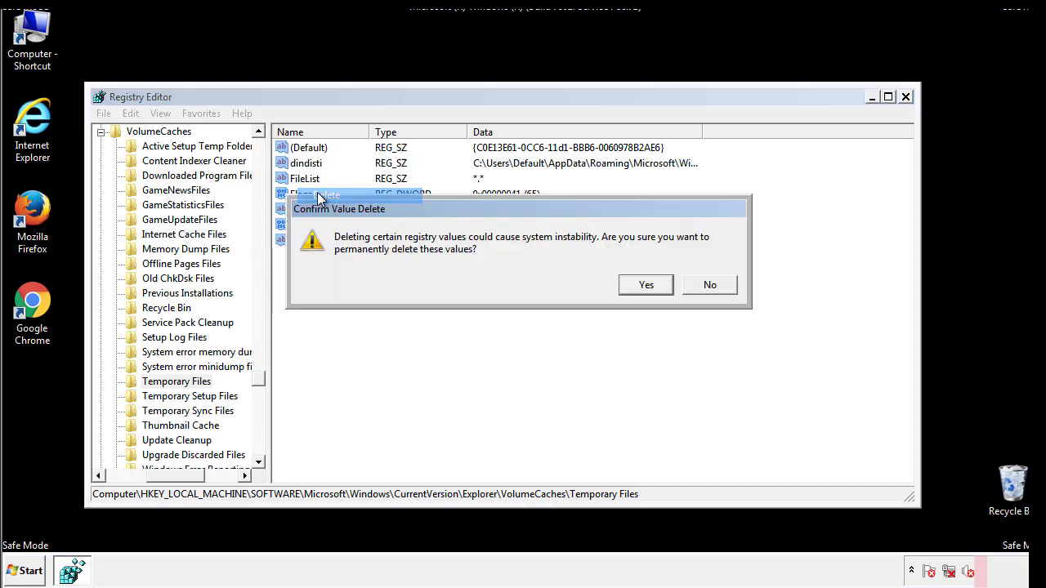
pyautogui.click(646, 285)
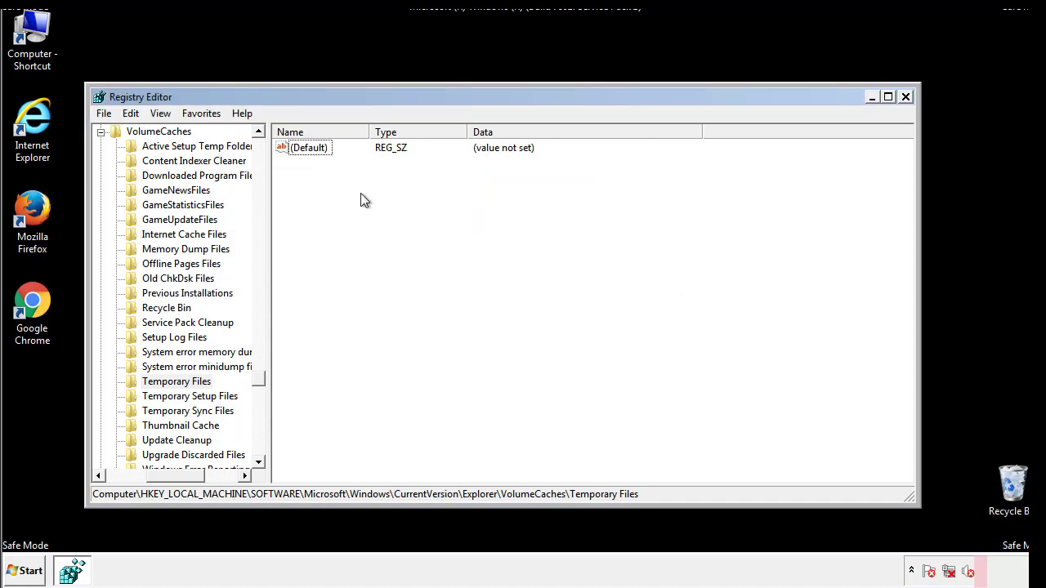
# Close Registry Editor, uncheck Safe boot in msconfig's Boot tab, apply, and restart.
pyautogui.click(906, 97)
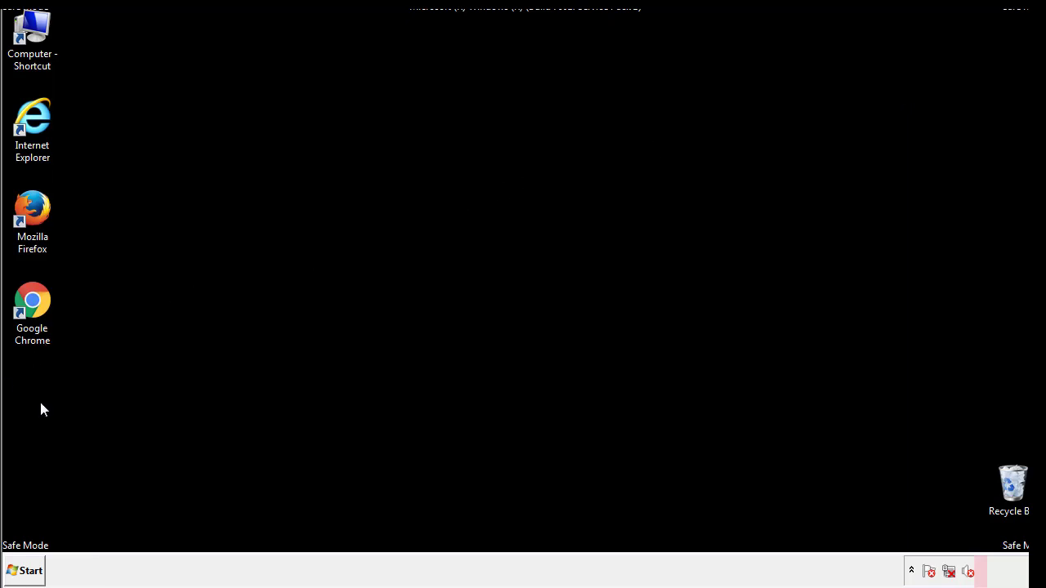
pyautogui.click(23, 572)
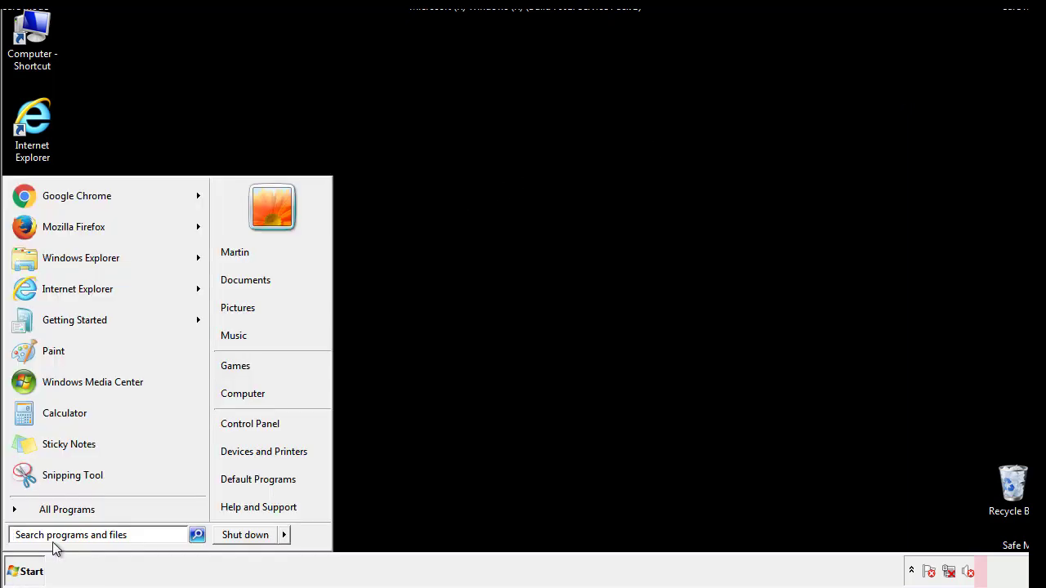
pyautogui.write('mscon')
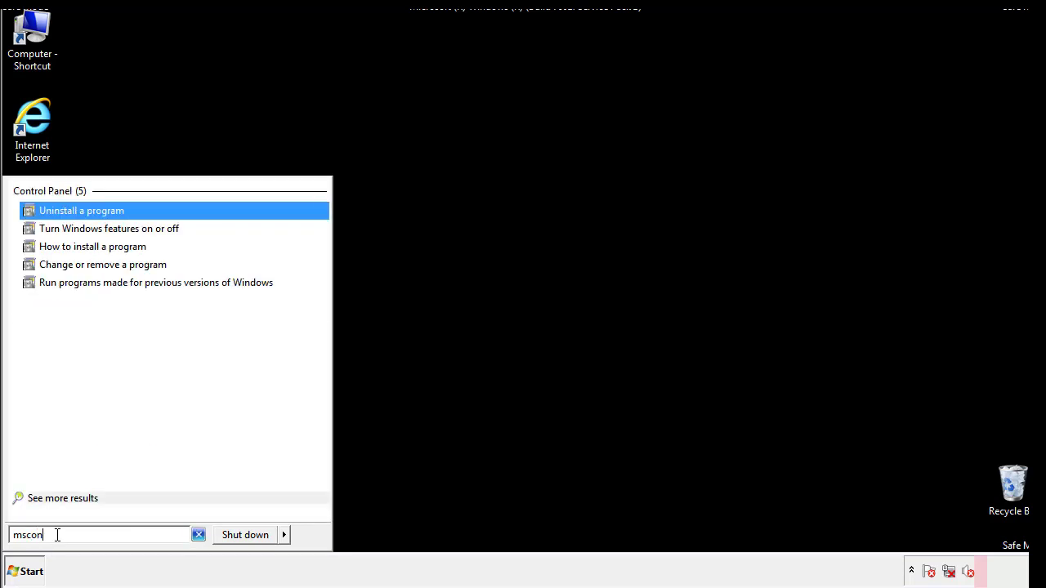
pyautogui.write('fig')
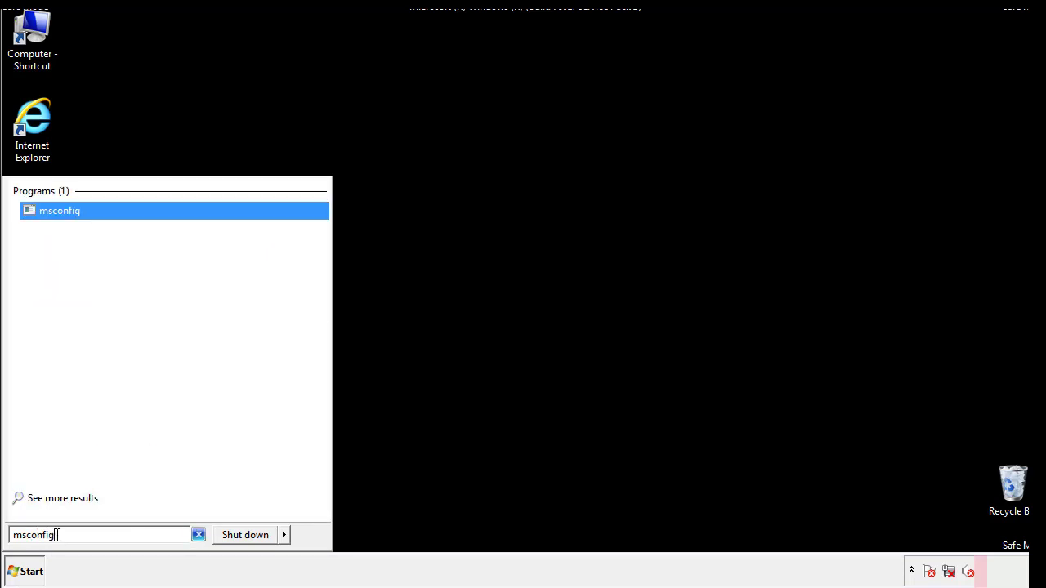
pyautogui.press('Return')
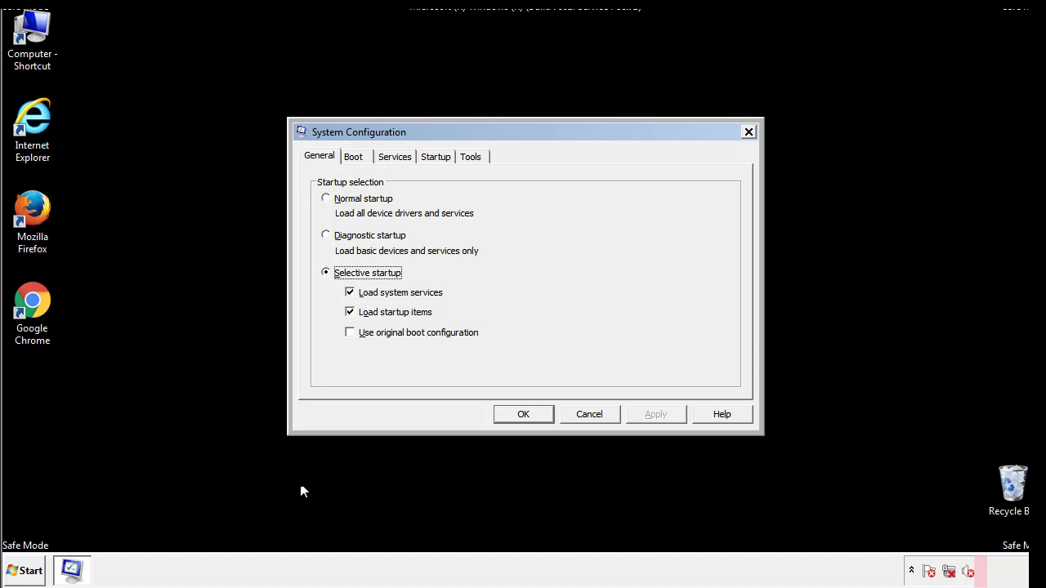
pyautogui.click(358, 157)
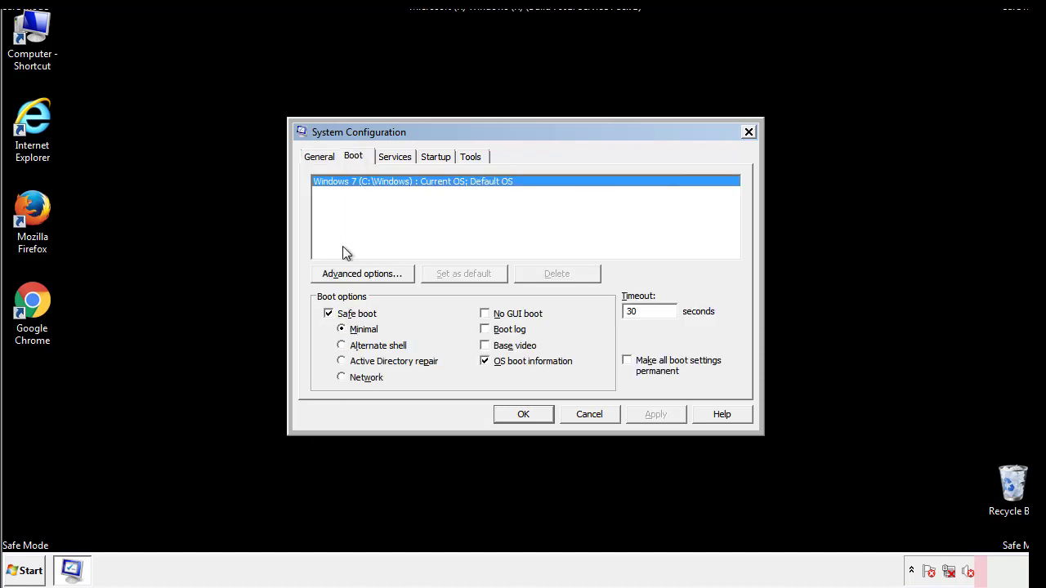
pyautogui.click(330, 314)
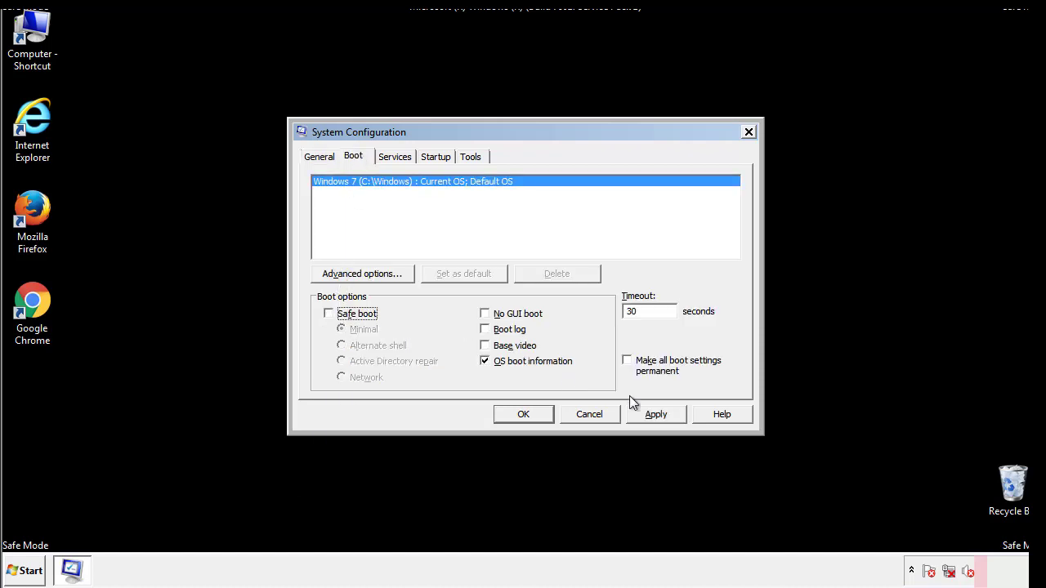
pyautogui.click(657, 413)
pyautogui.click(521, 414)
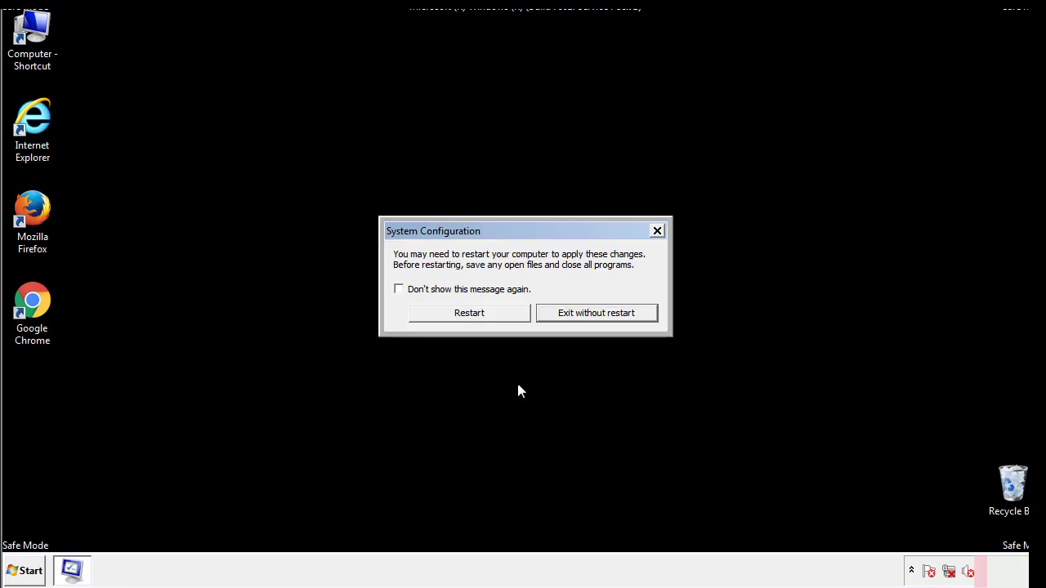
pyautogui.click(484, 318)
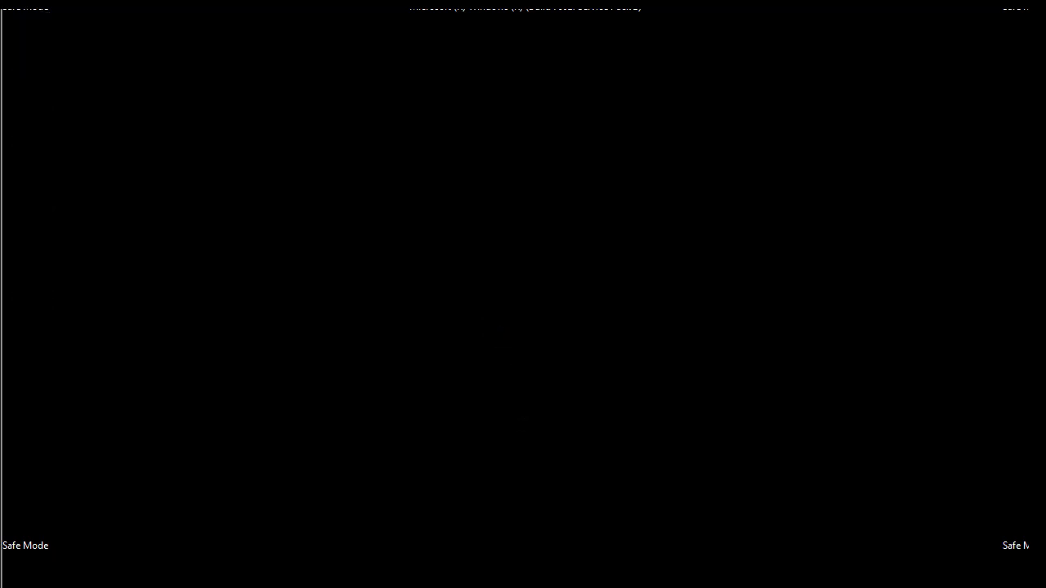